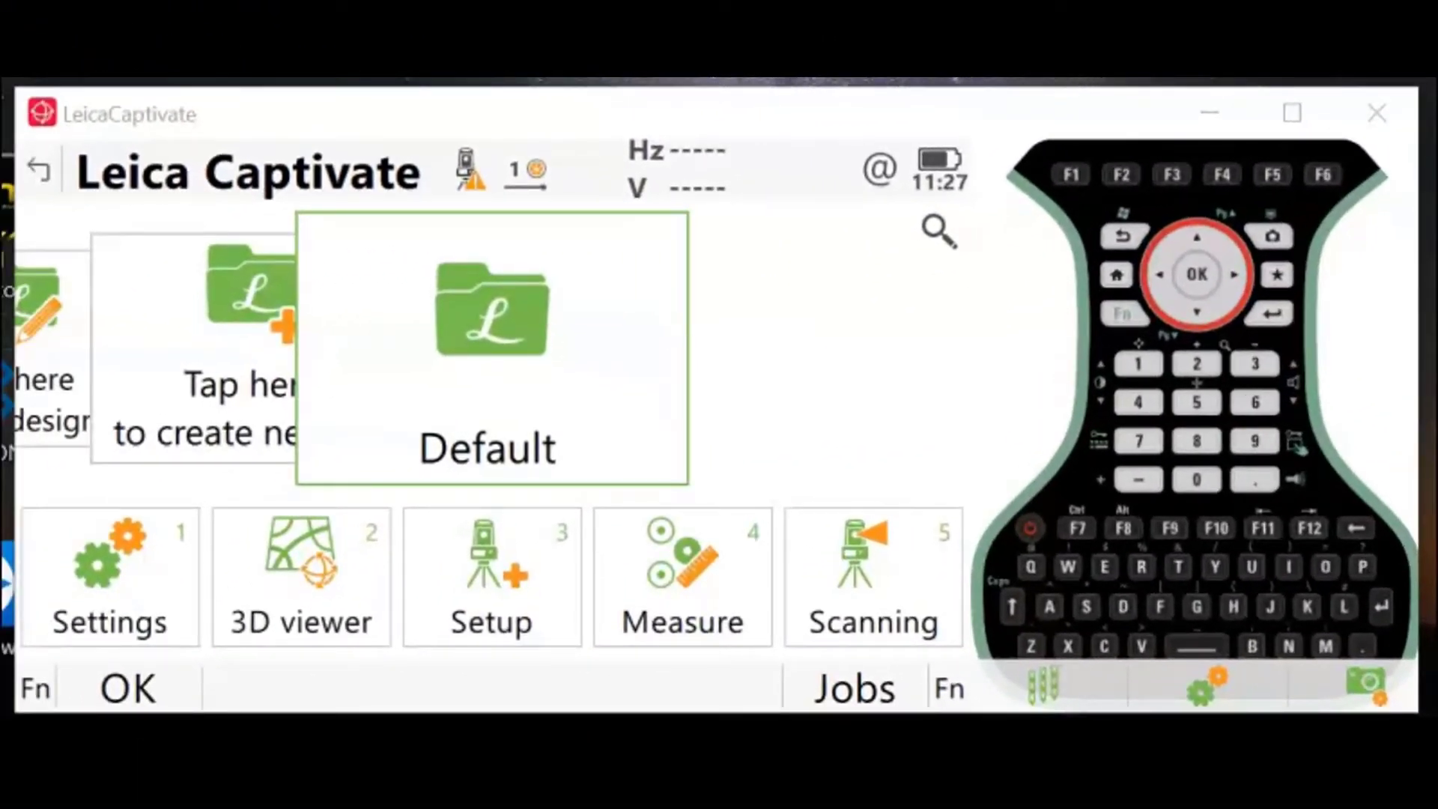
View the Leica Captivate software details under Settings > About Leica Captivate.
left_click(135, 592)
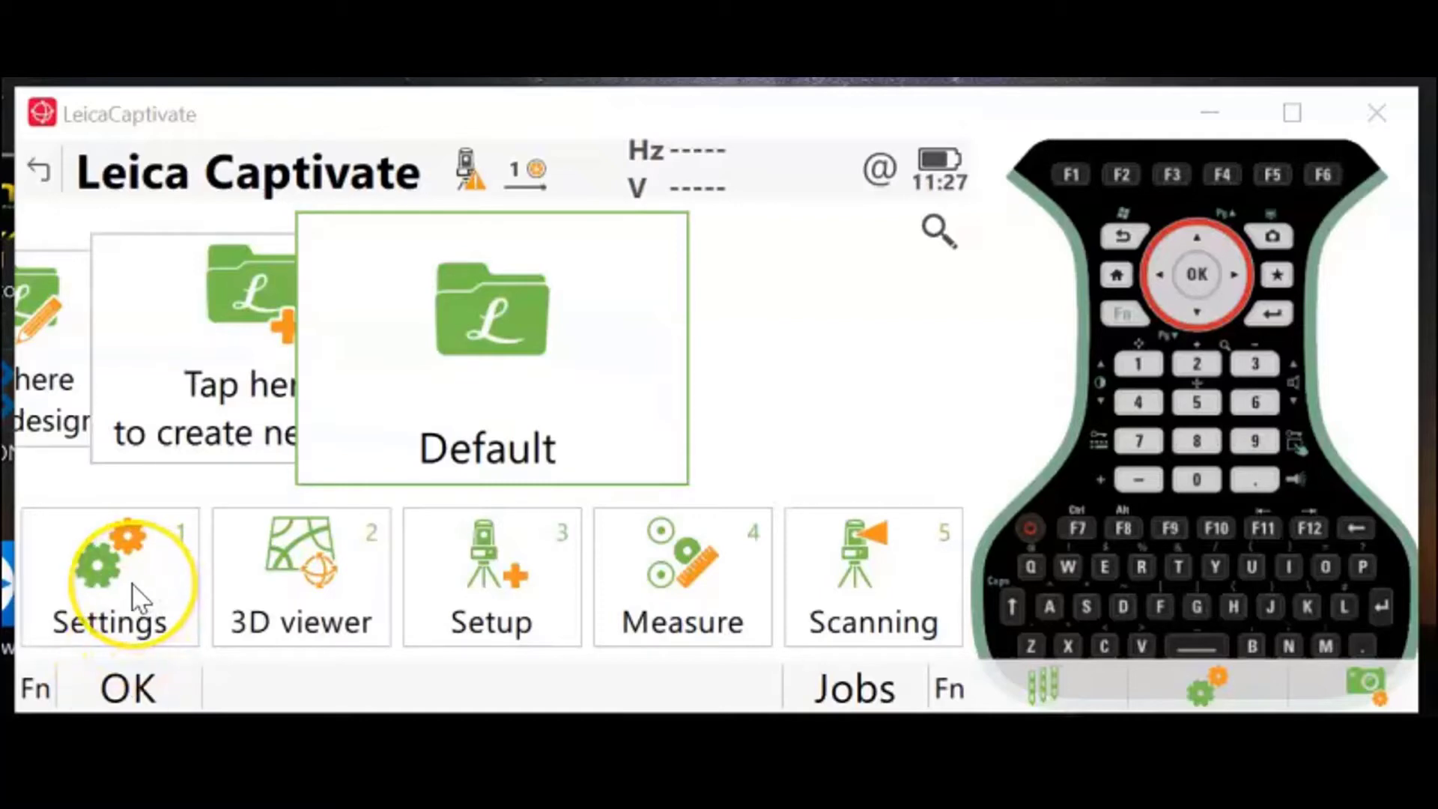
left_click(479, 573)
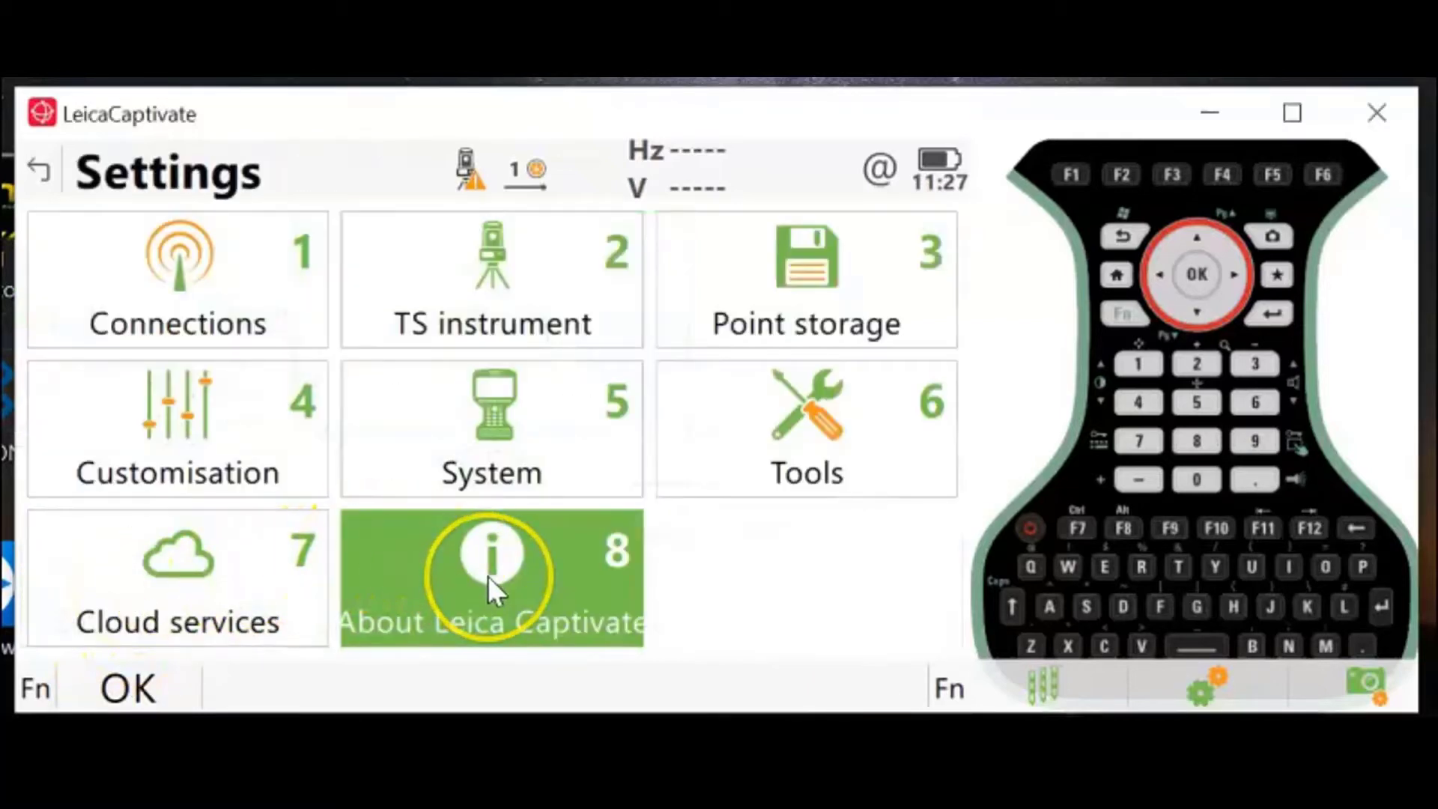
left_click(648, 245)
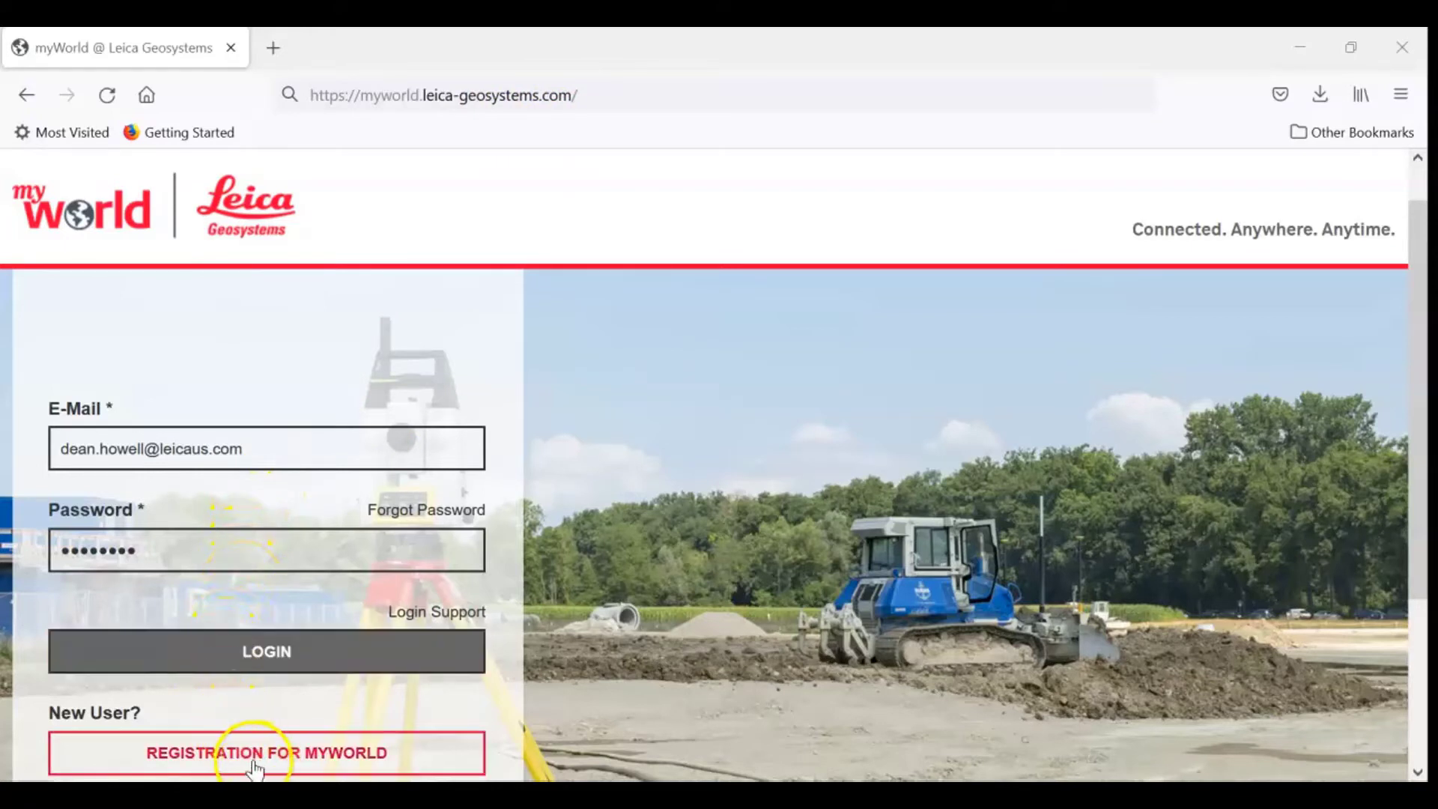
Log in to myWorld and bring up the myApplications menu from the Home page.
left_click(268, 653)
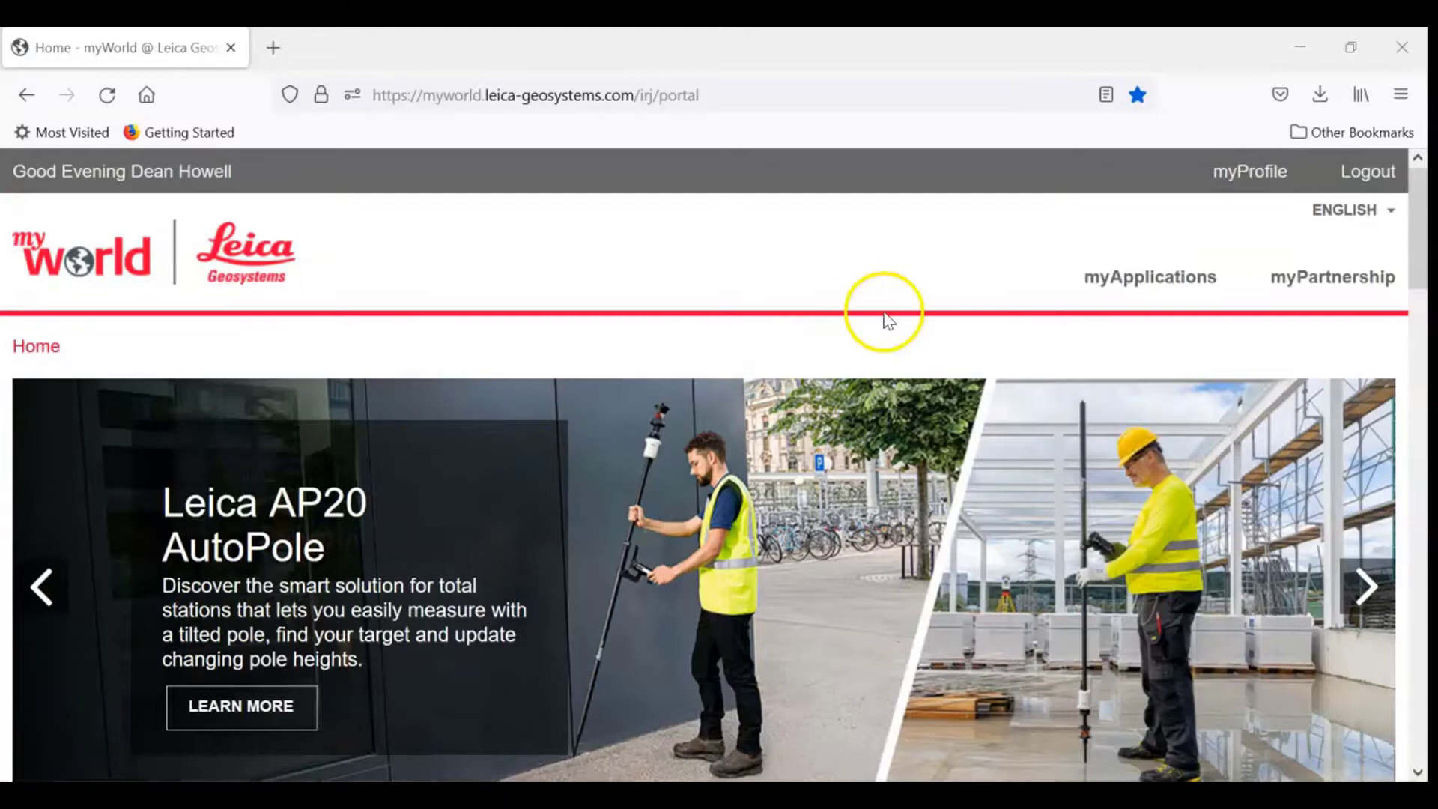
mouse_move(1129, 280)
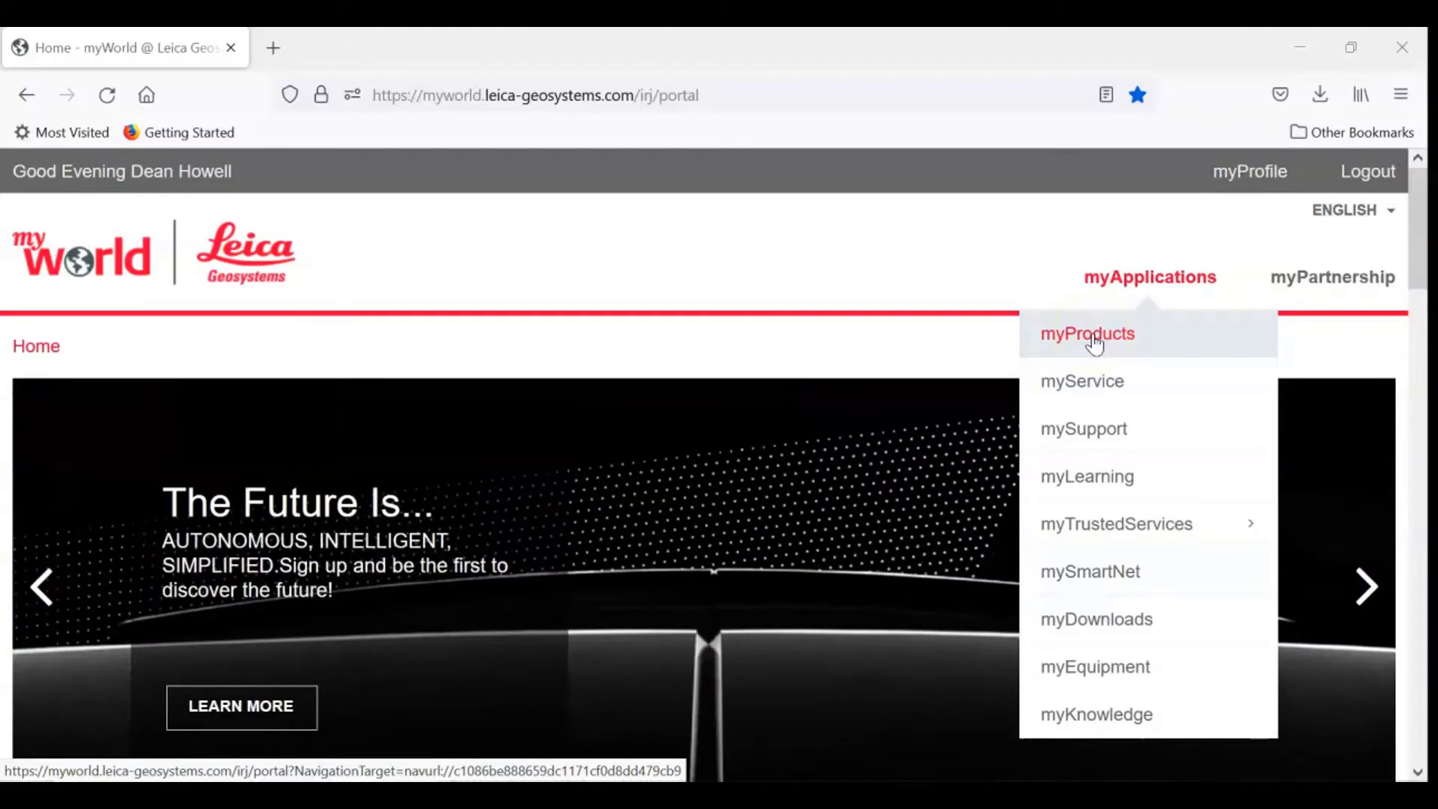
Open myProducts, start adding a product, confirm being its user, then cancel the form.
left_click(1093, 336)
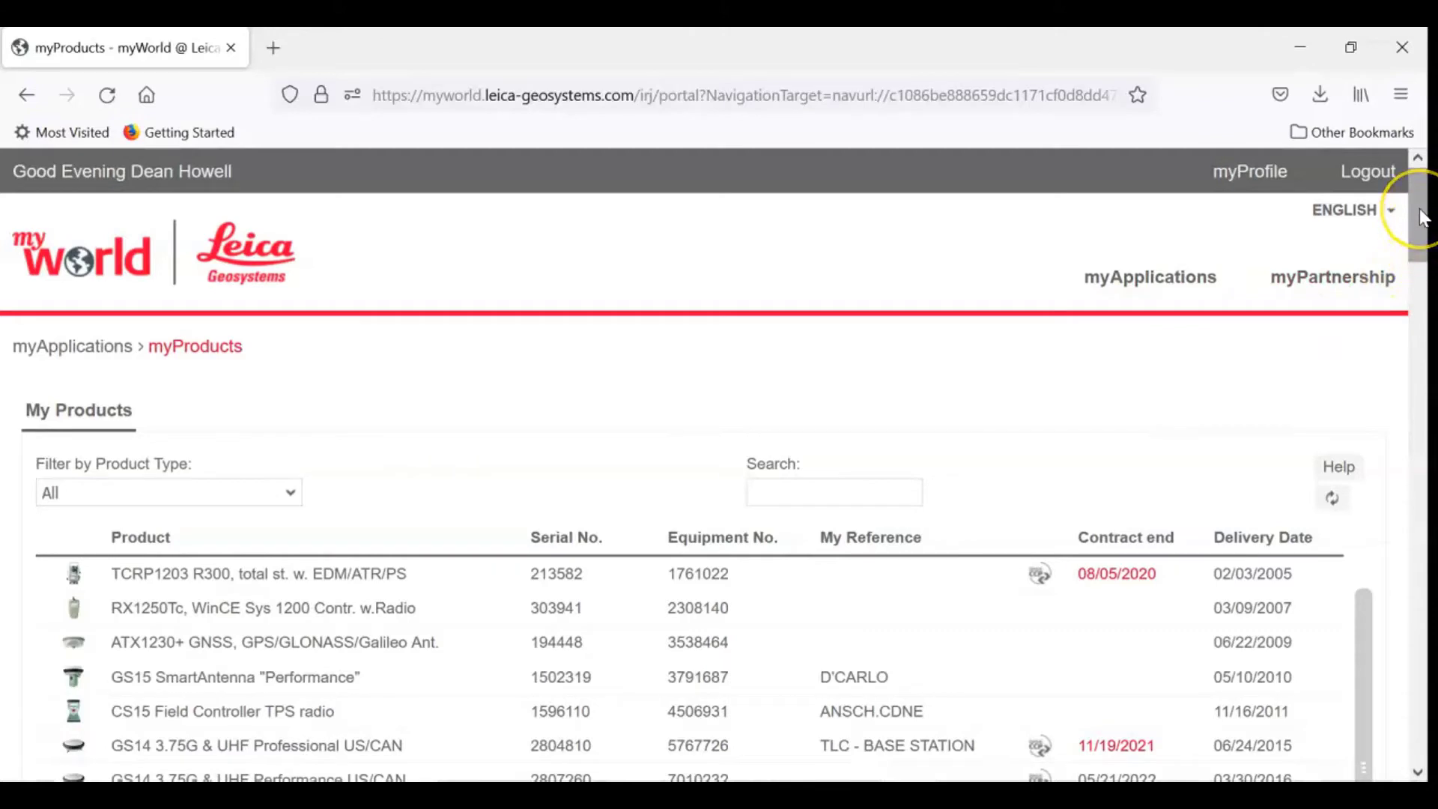
left_click_drag(1423, 217, 1423, 302)
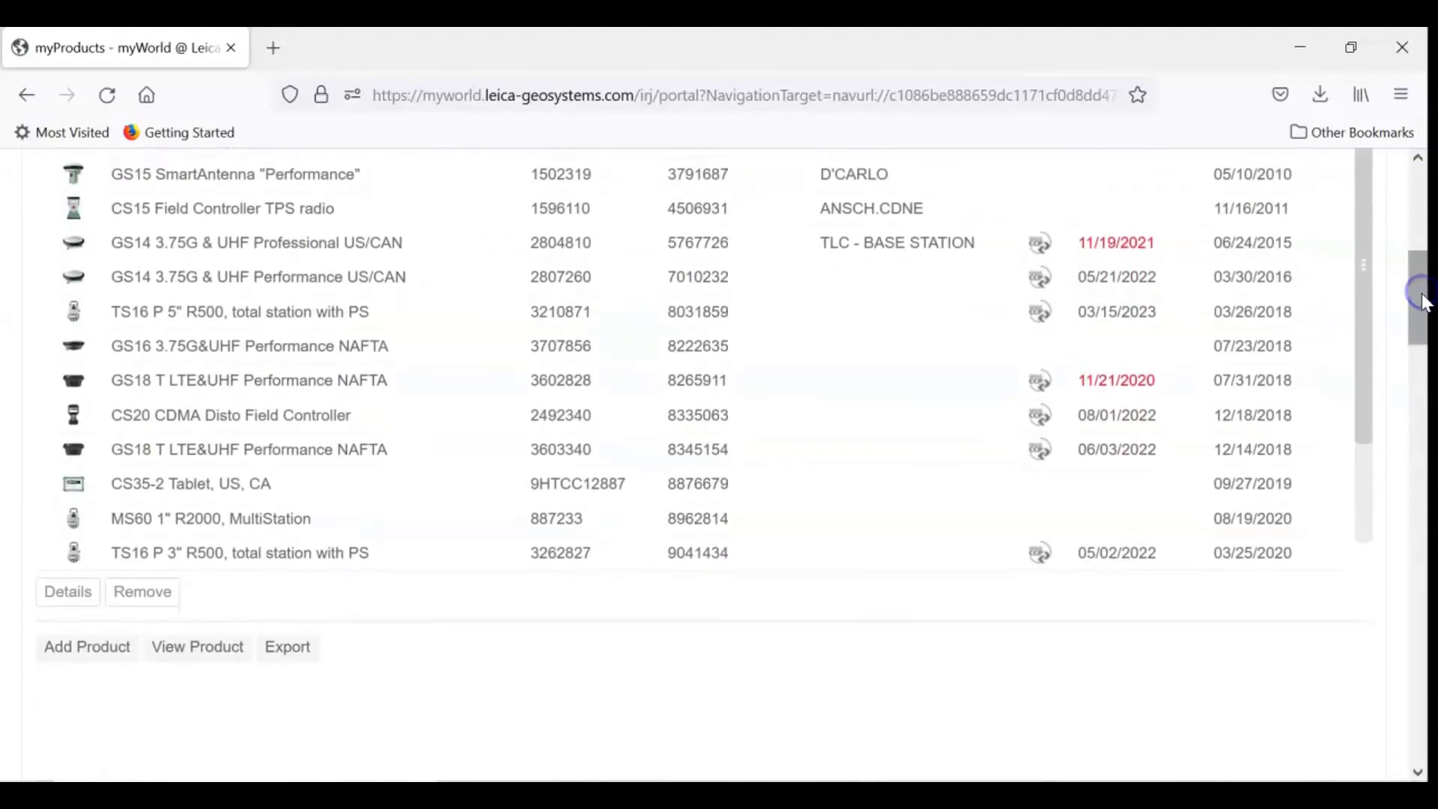
left_click(107, 664)
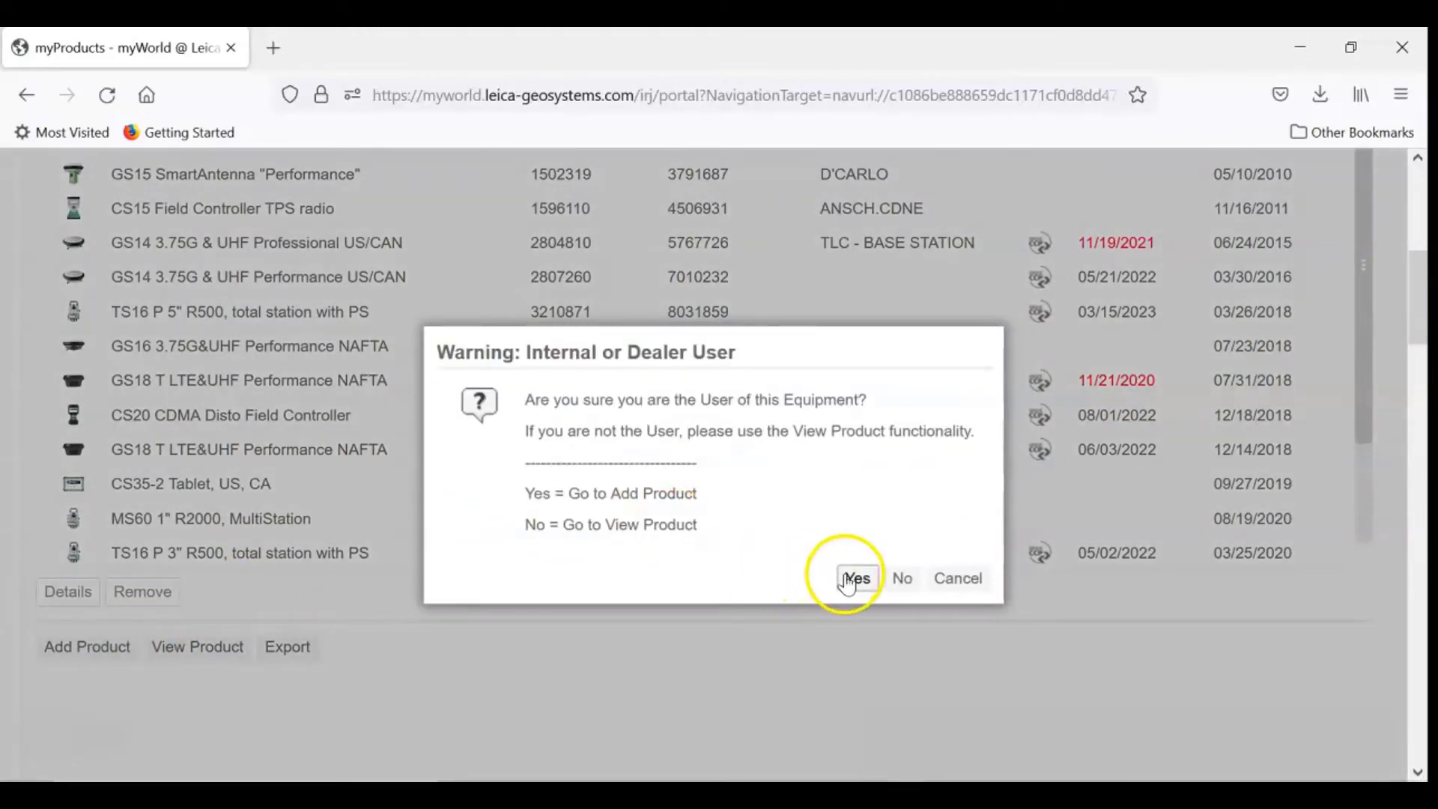
left_click(854, 578)
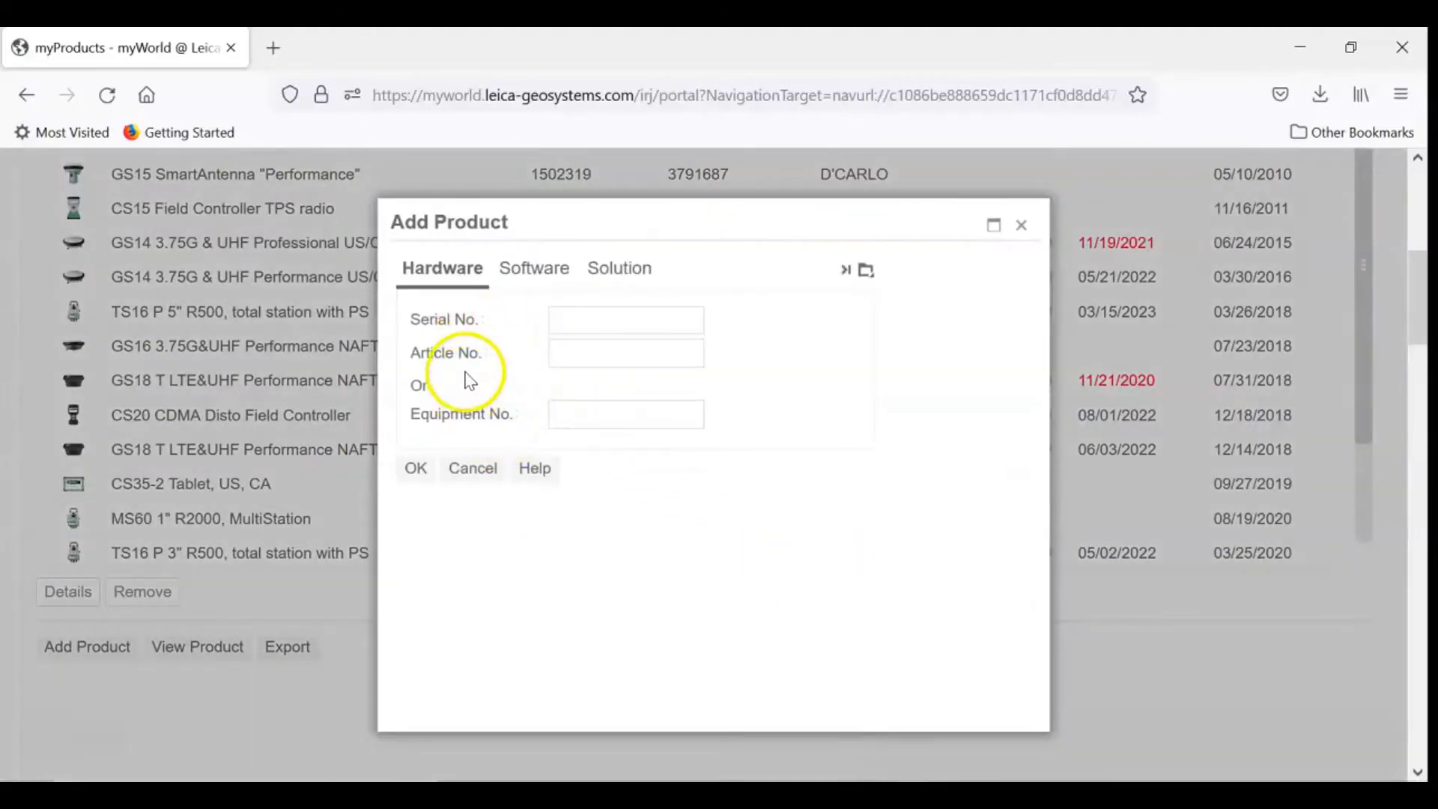
left_click(475, 469)
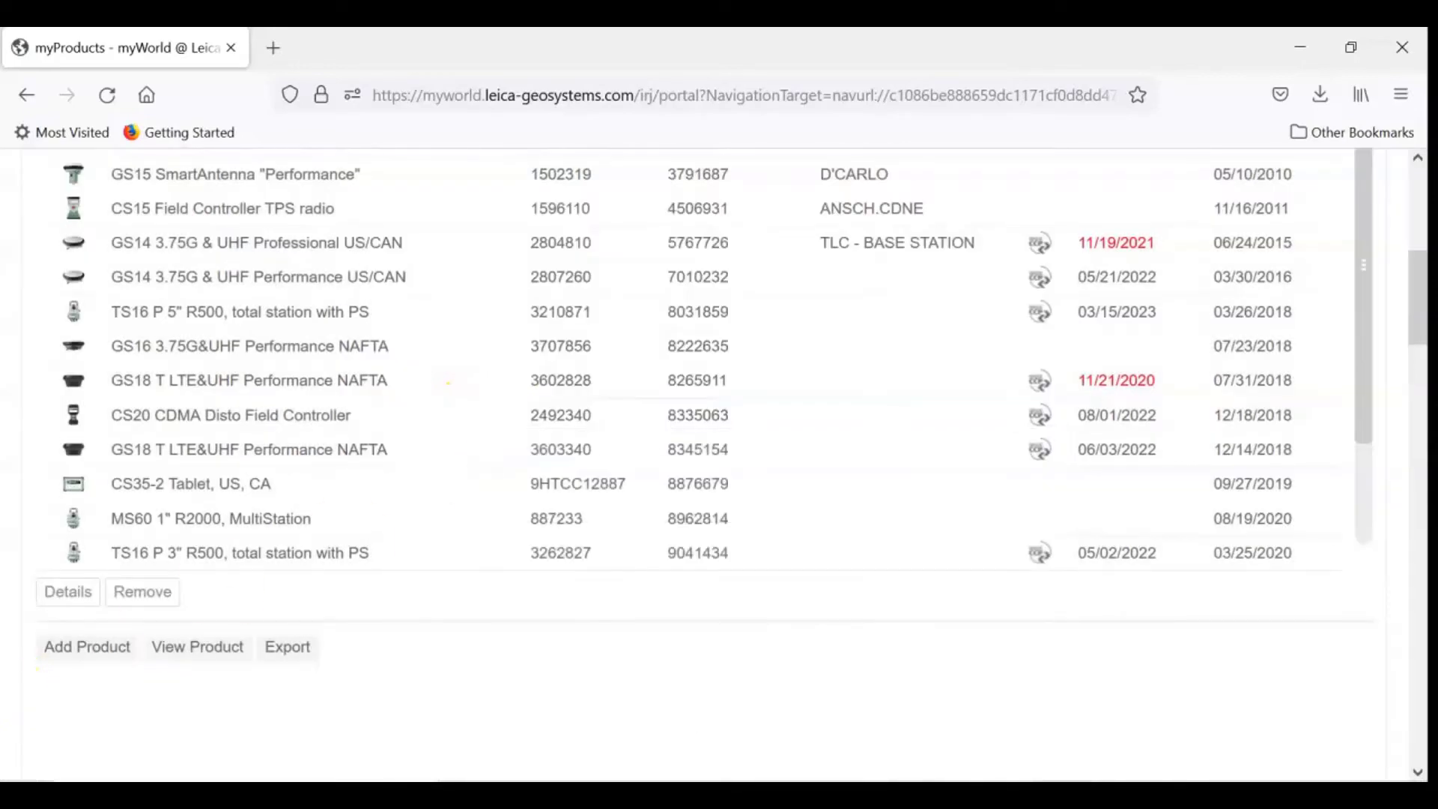
Open the CS20 CDMA Disto Field Controller page and scroll through its details.
left_click(209, 420)
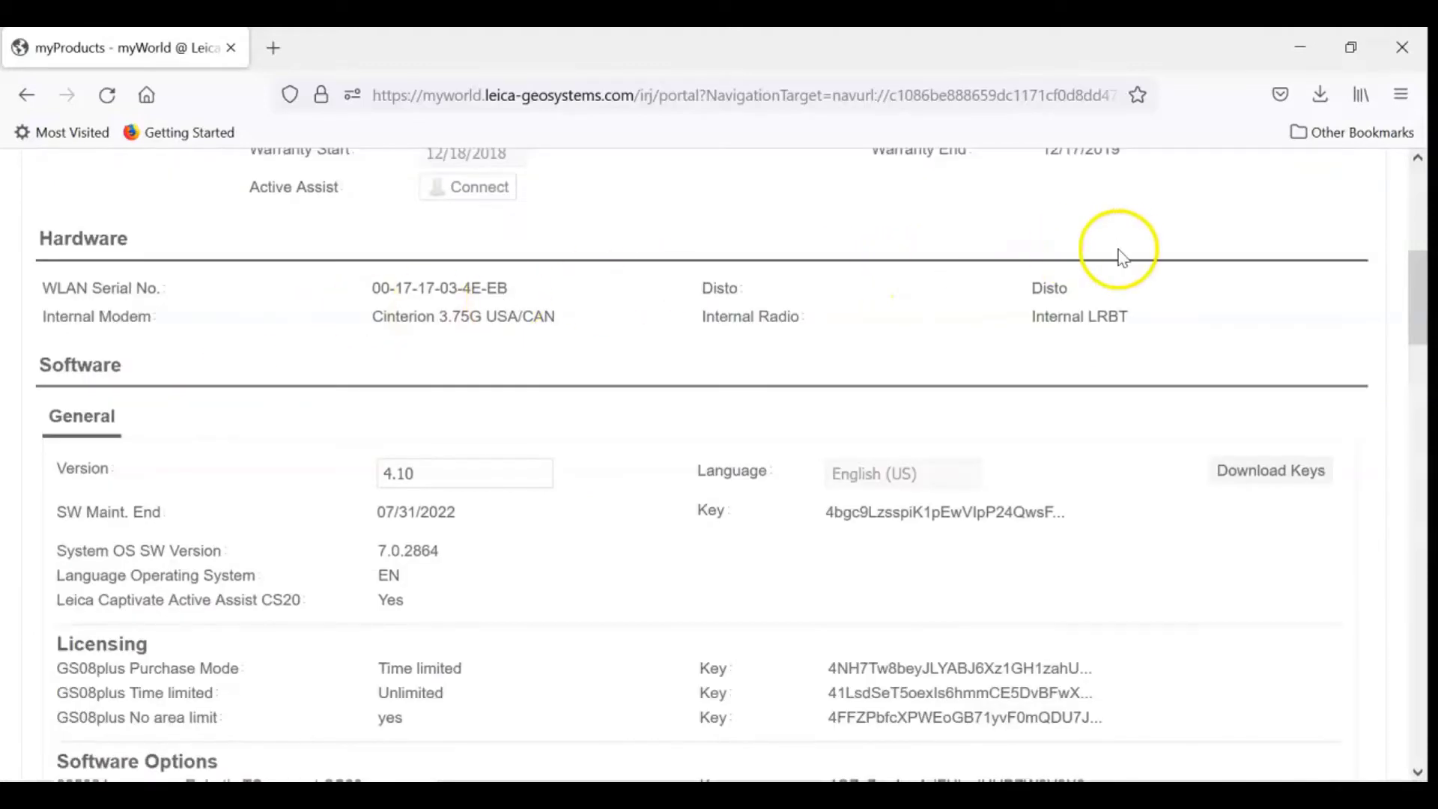
left_click_drag(1424, 320, 1418, 442)
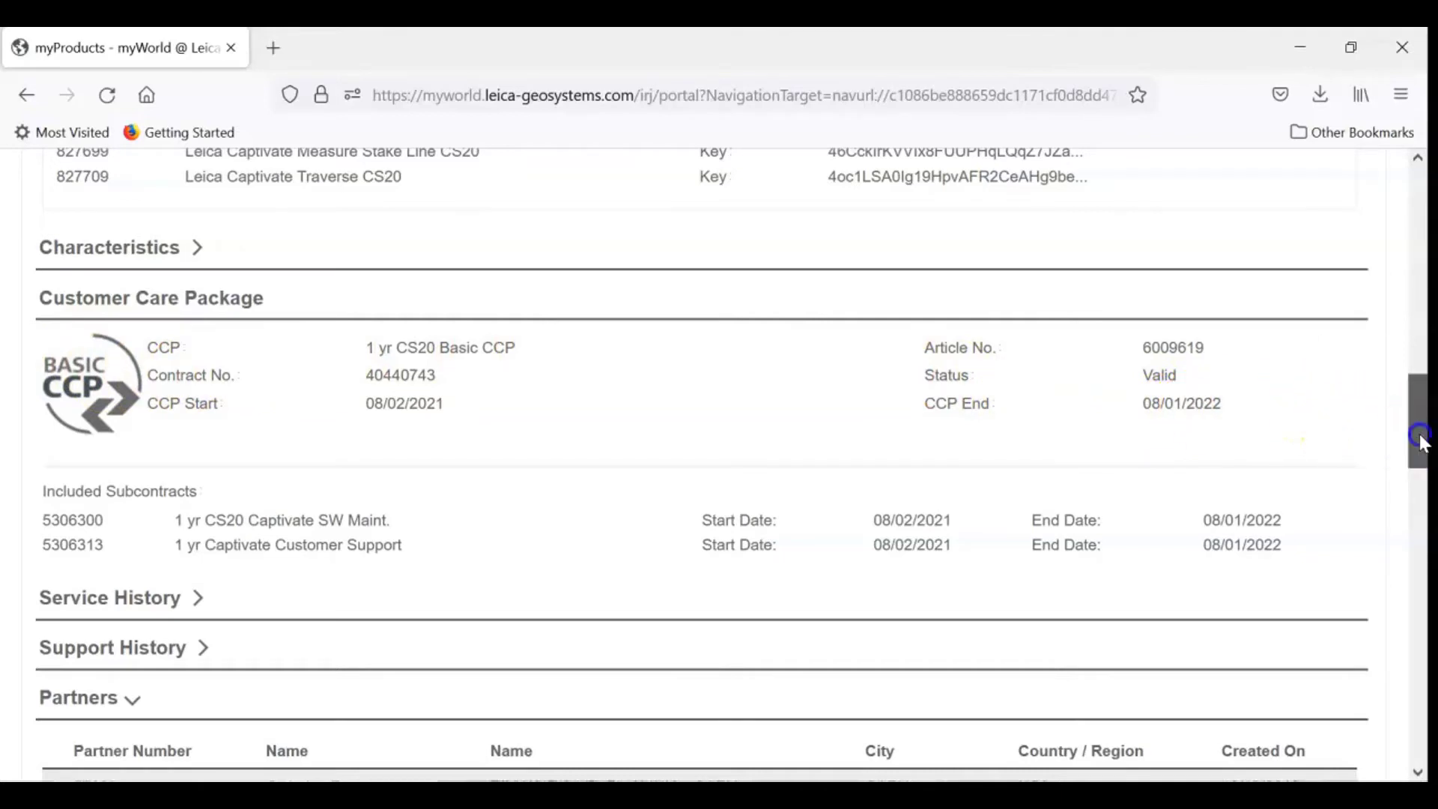
left_click_drag(1416, 430, 1423, 258)
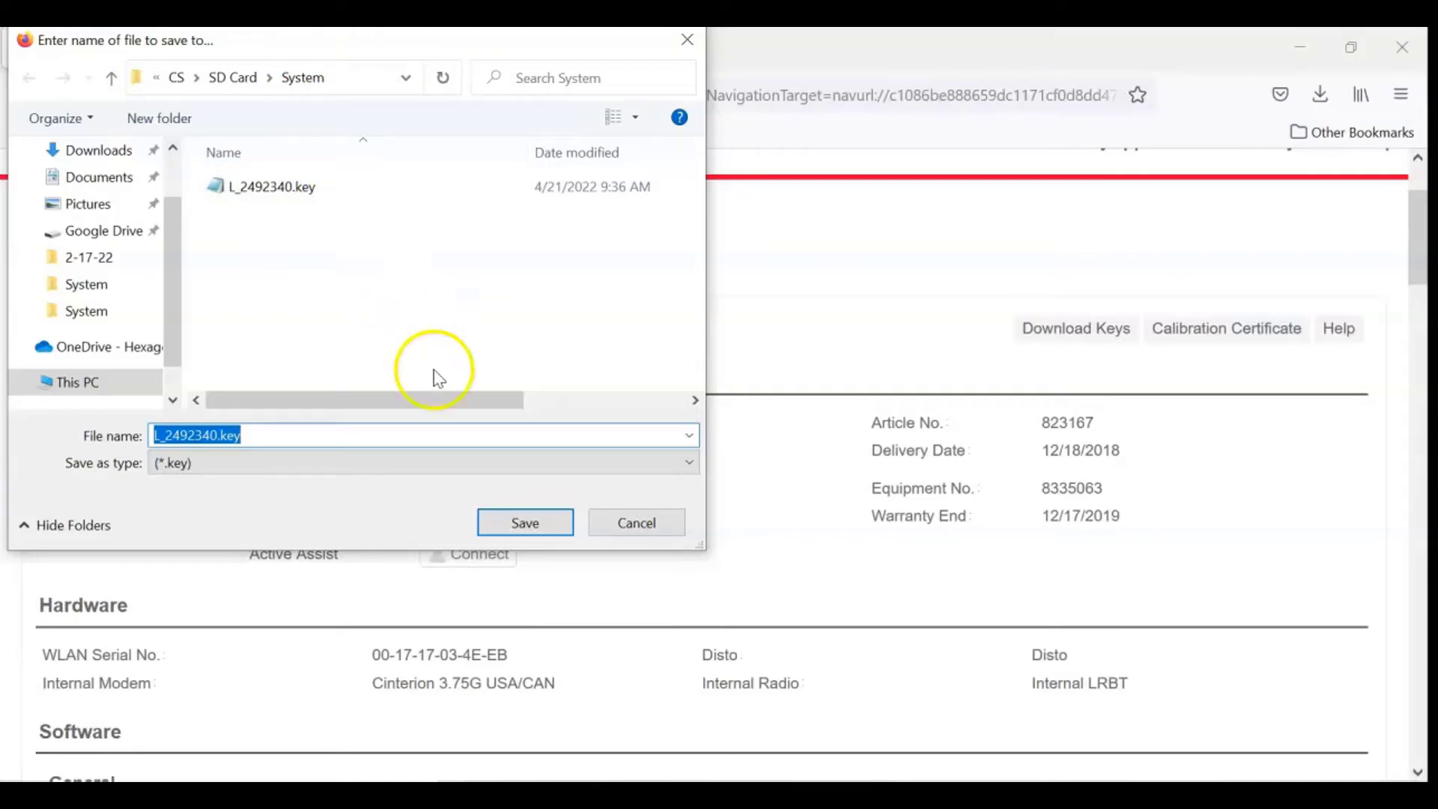
Cancel saving the L_2492340.key licence file.
left_click(605, 523)
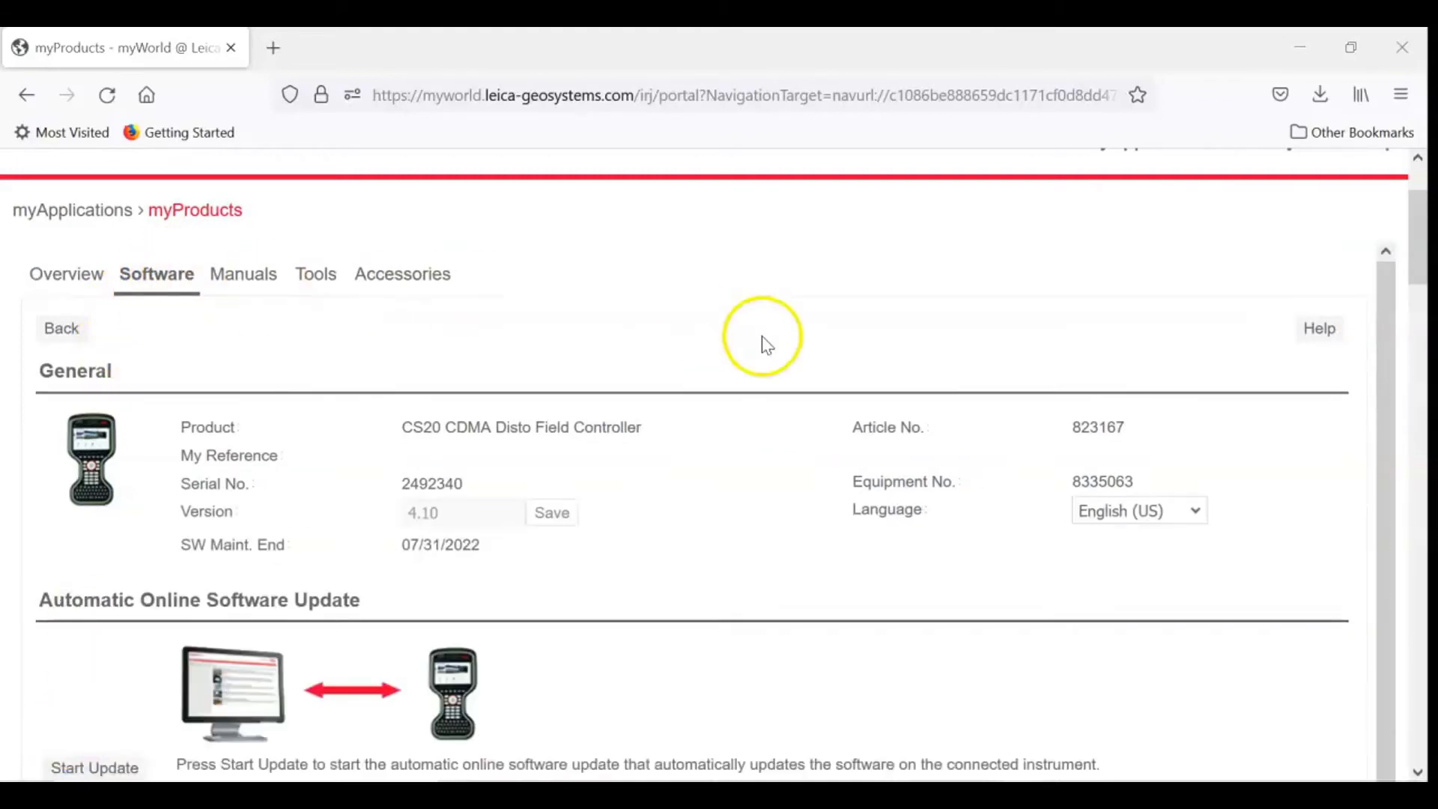
Keep release 6.50 selected and download the Leica Firmware Captivate CS20 file.
left_click_drag(1422, 268, 1415, 376)
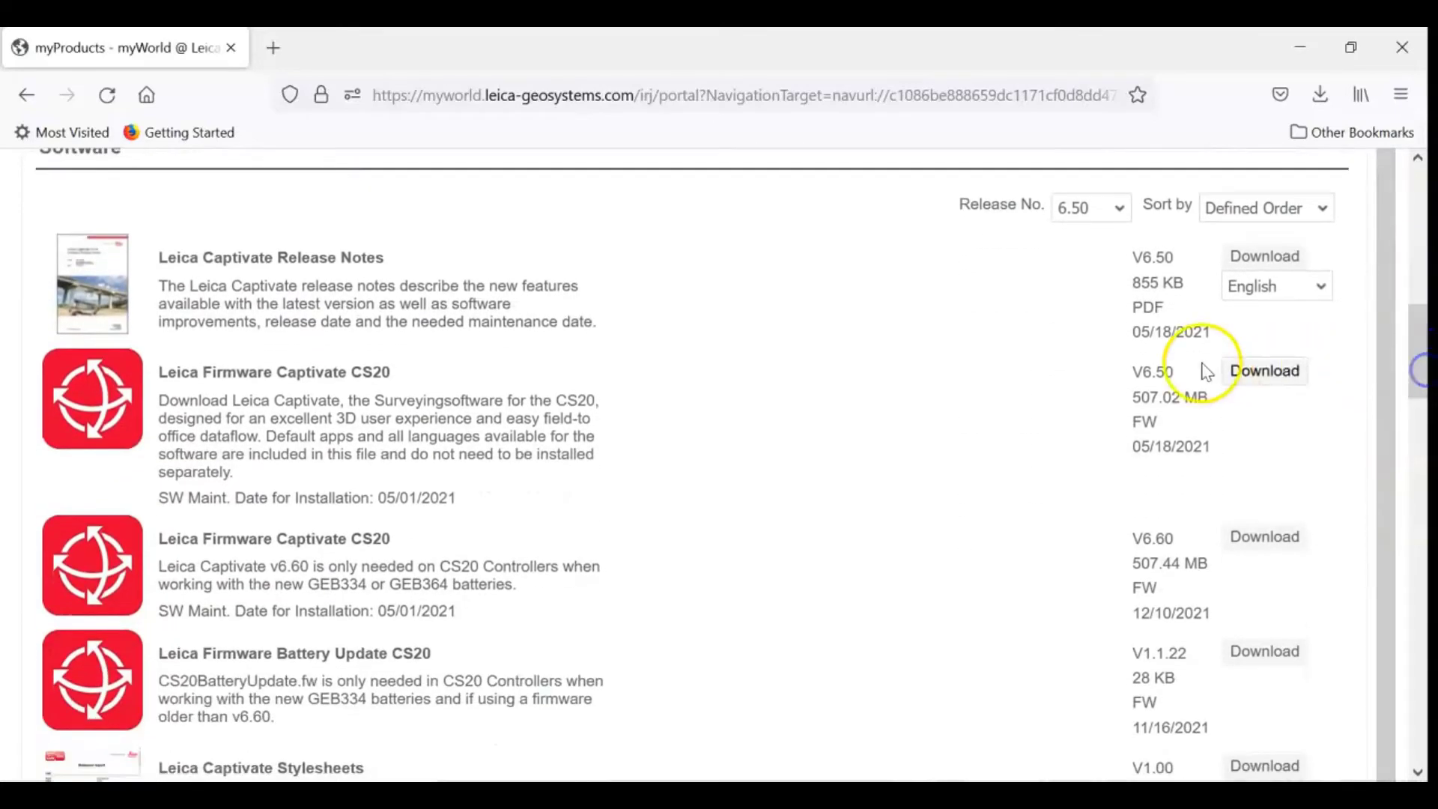
left_click(1120, 211)
left_click_drag(1122, 291, 1123, 344)
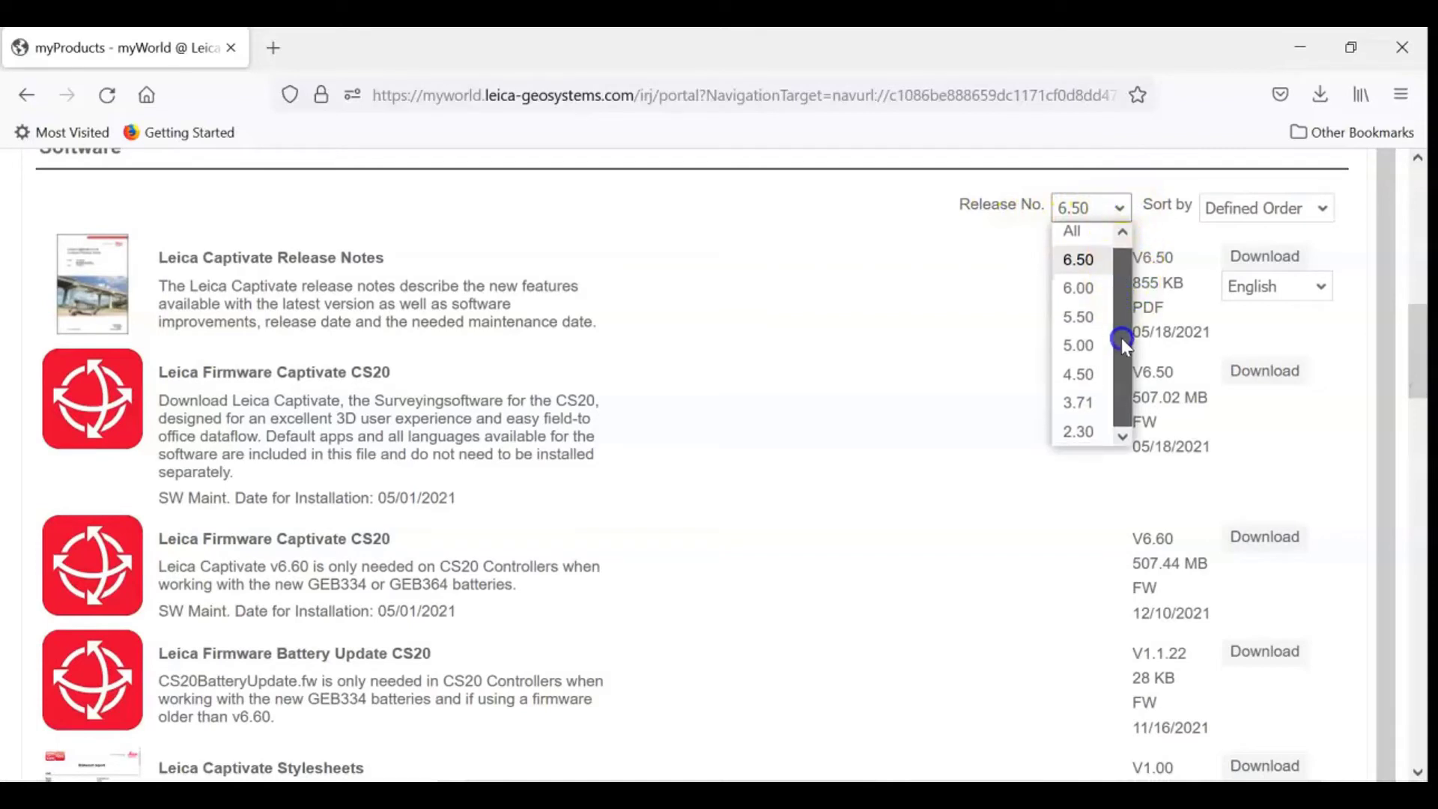
left_click(1120, 209)
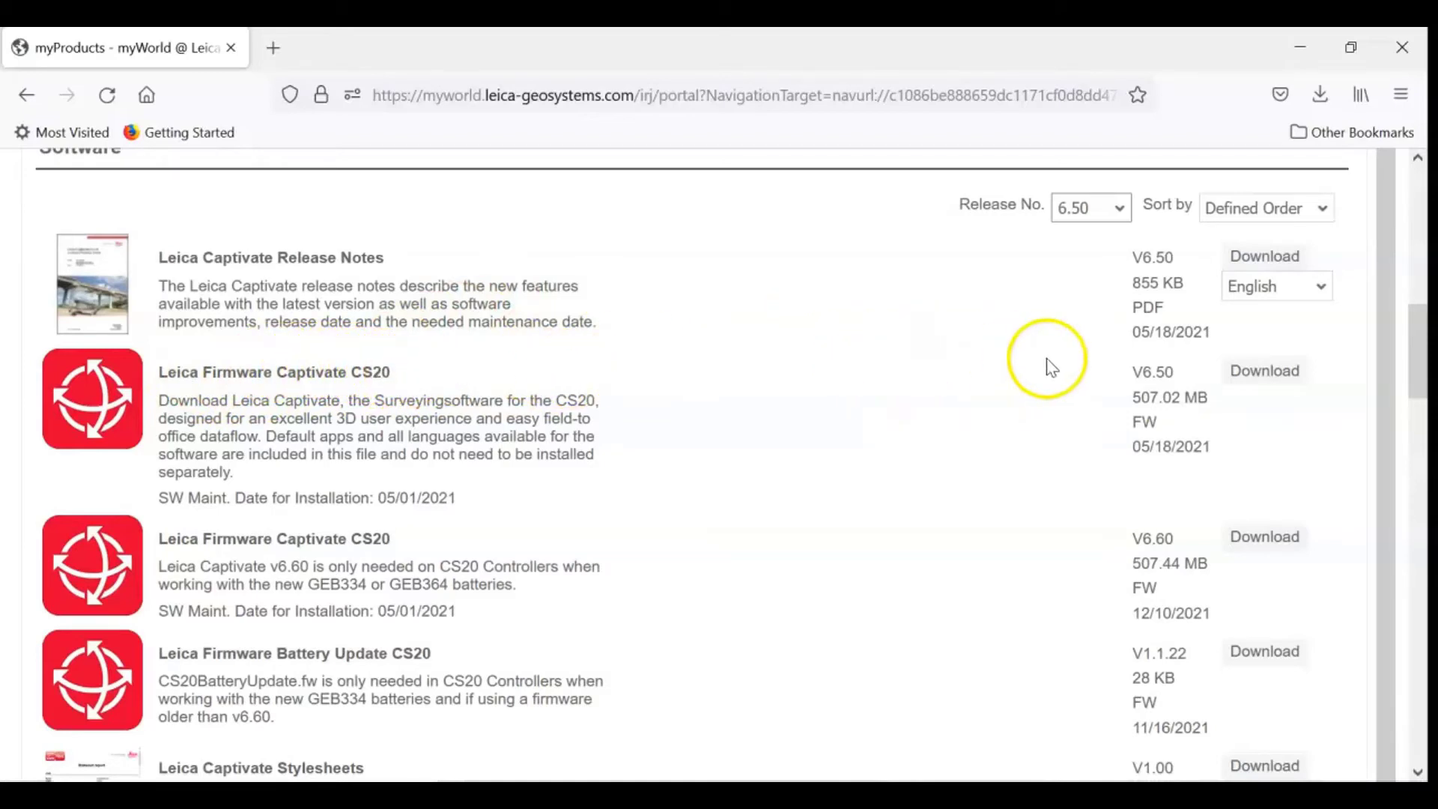
left_click(1255, 378)
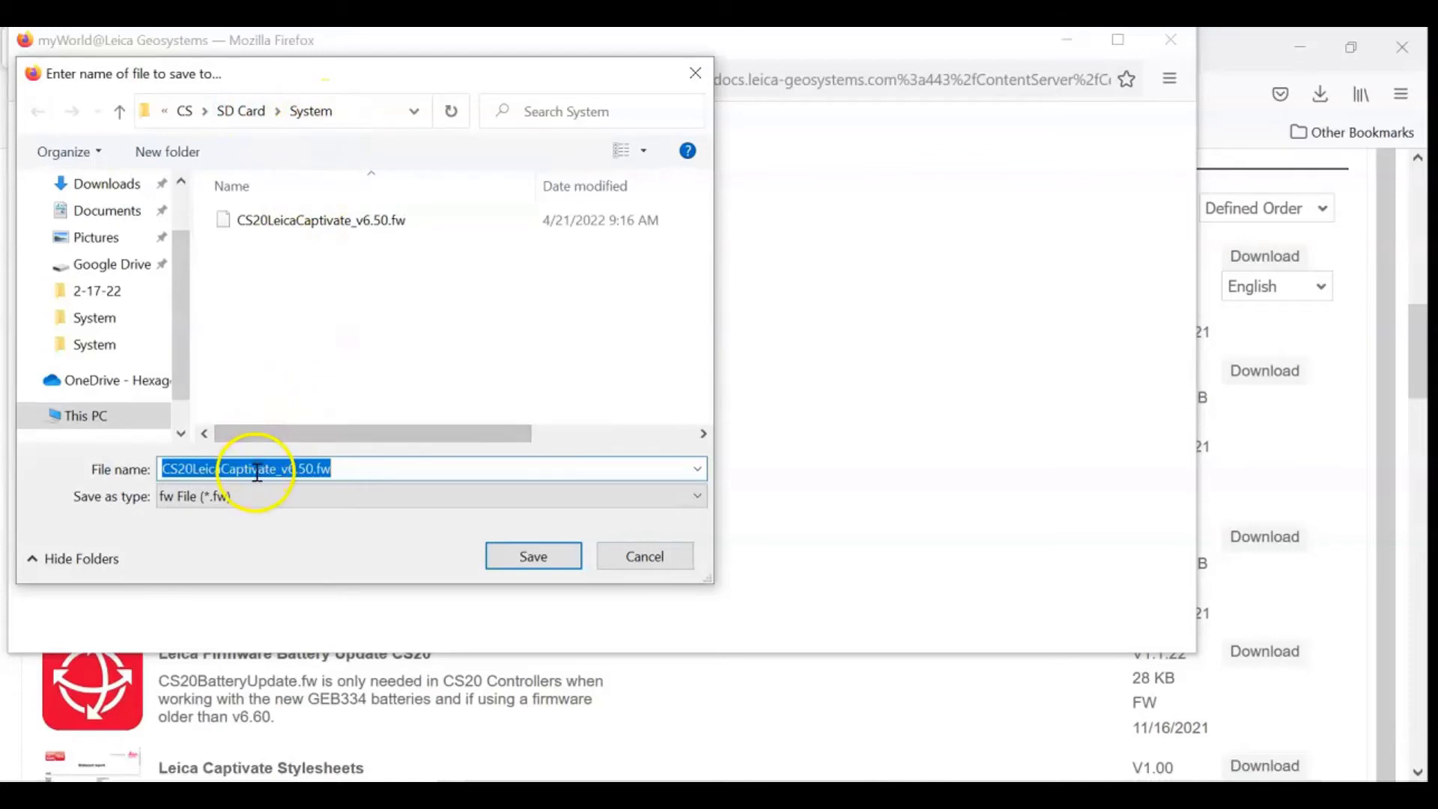
Skip saving the existing CS20LeicaCaptivate_v6.50.fw and close the download popup.
left_click(646, 558)
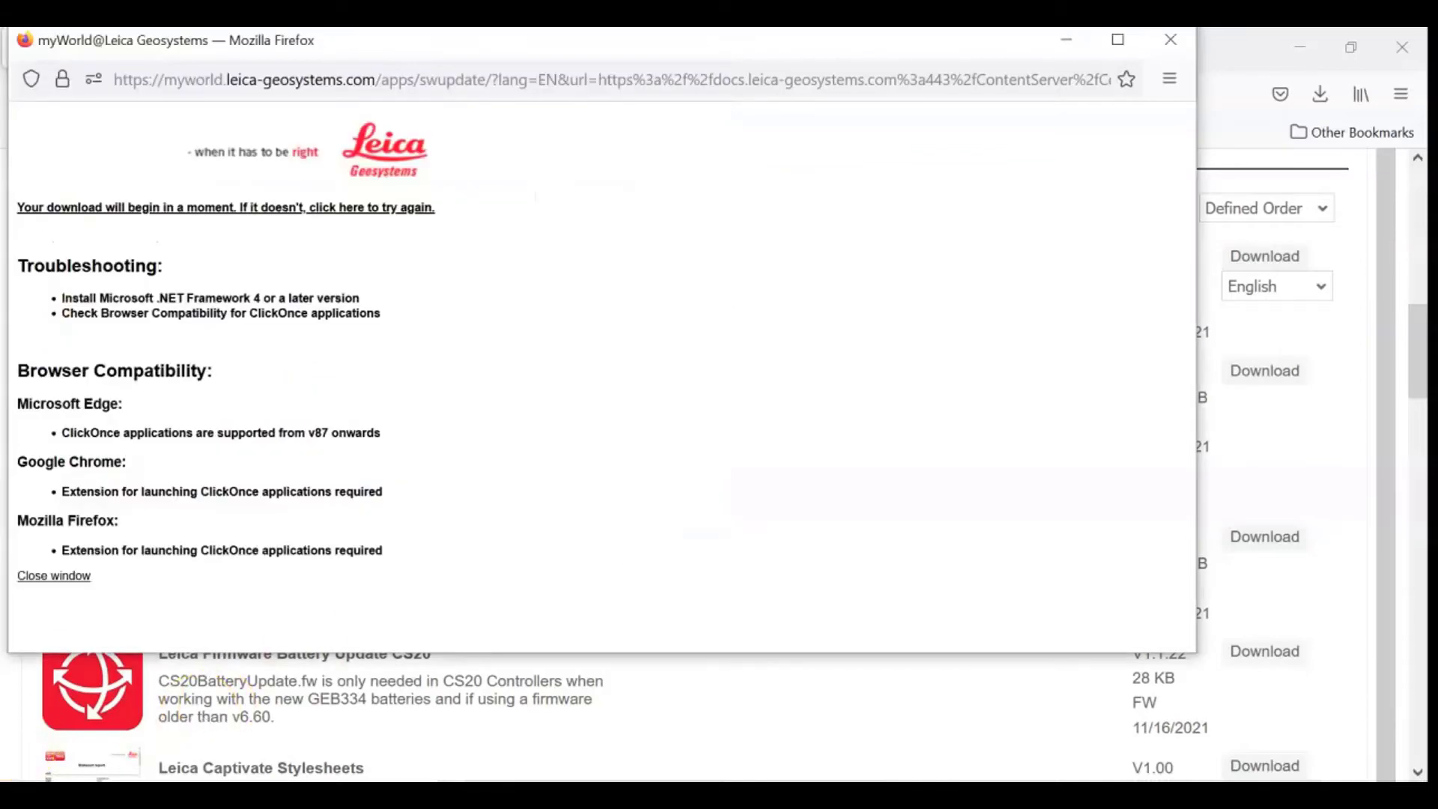
key("ctrl+w")
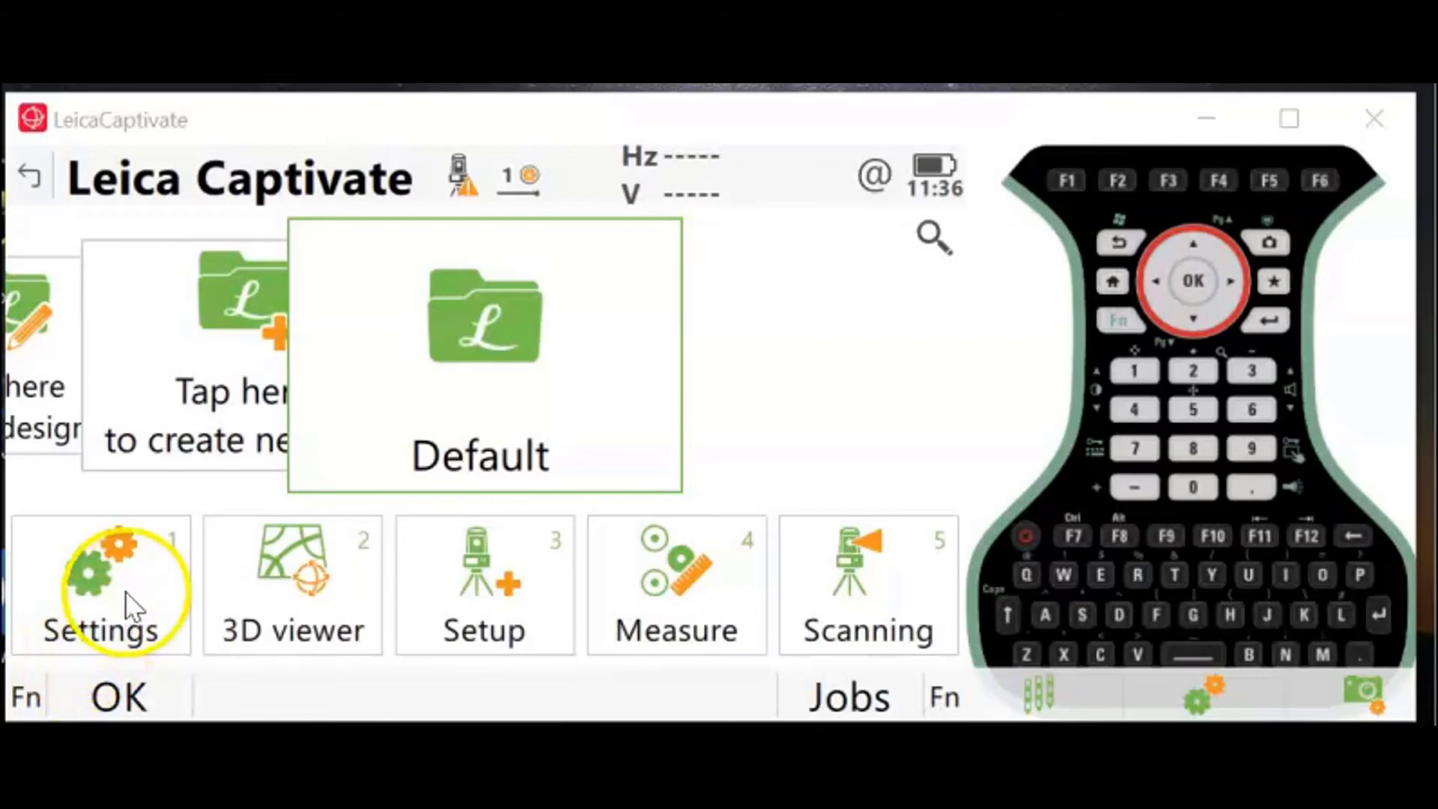
Load the licence keys from the SD card, then go back to the home screen.
left_click(125, 593)
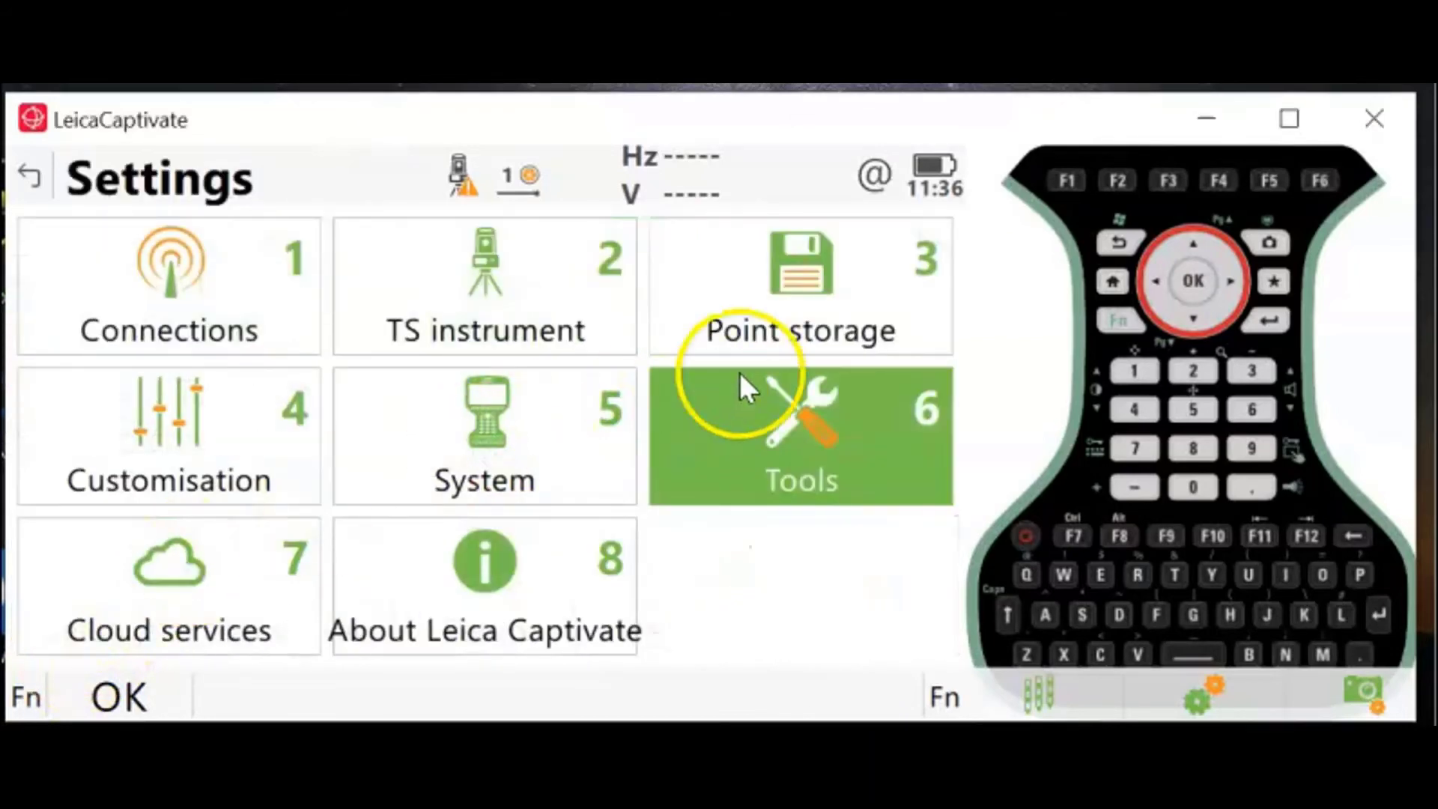
left_click(812, 401)
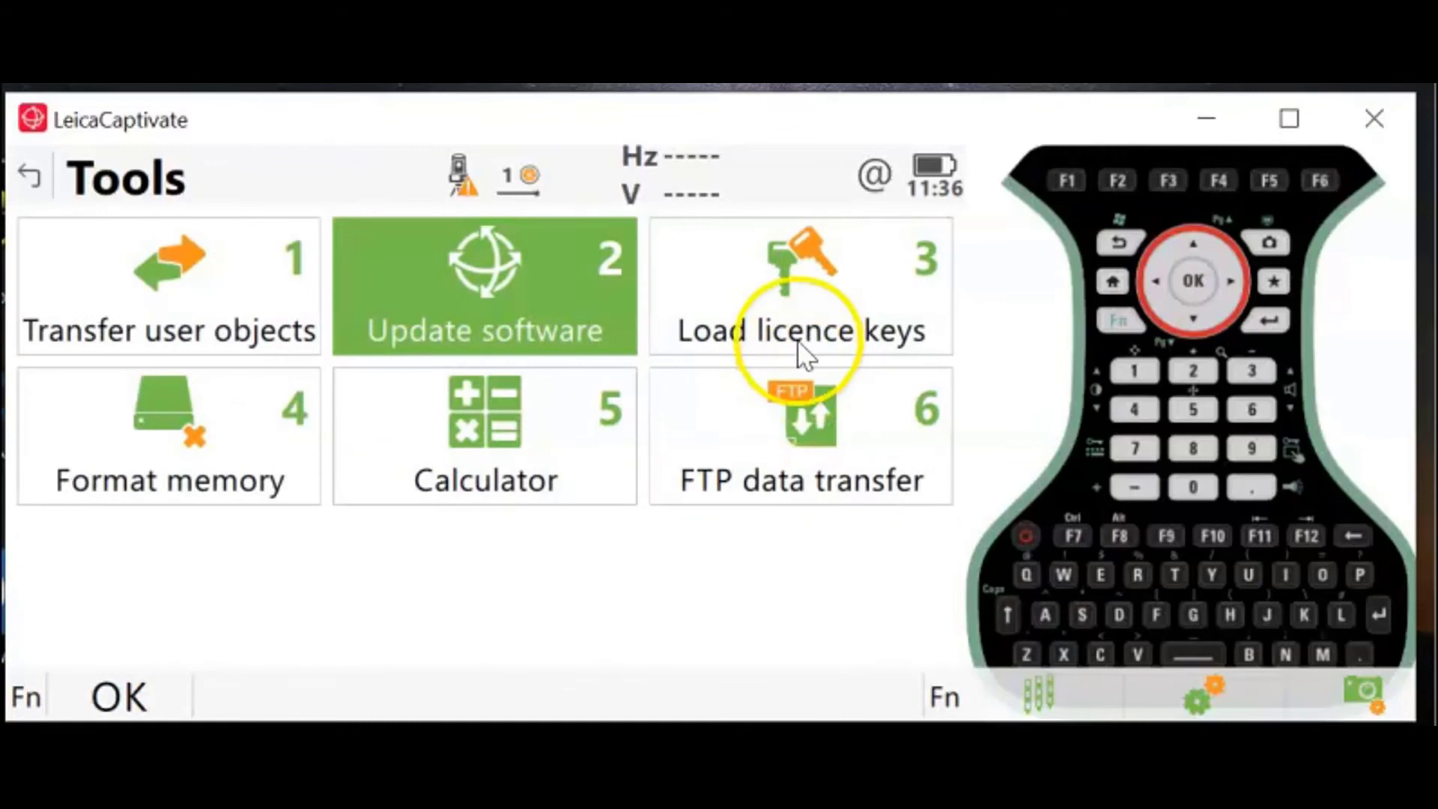
left_click(813, 285)
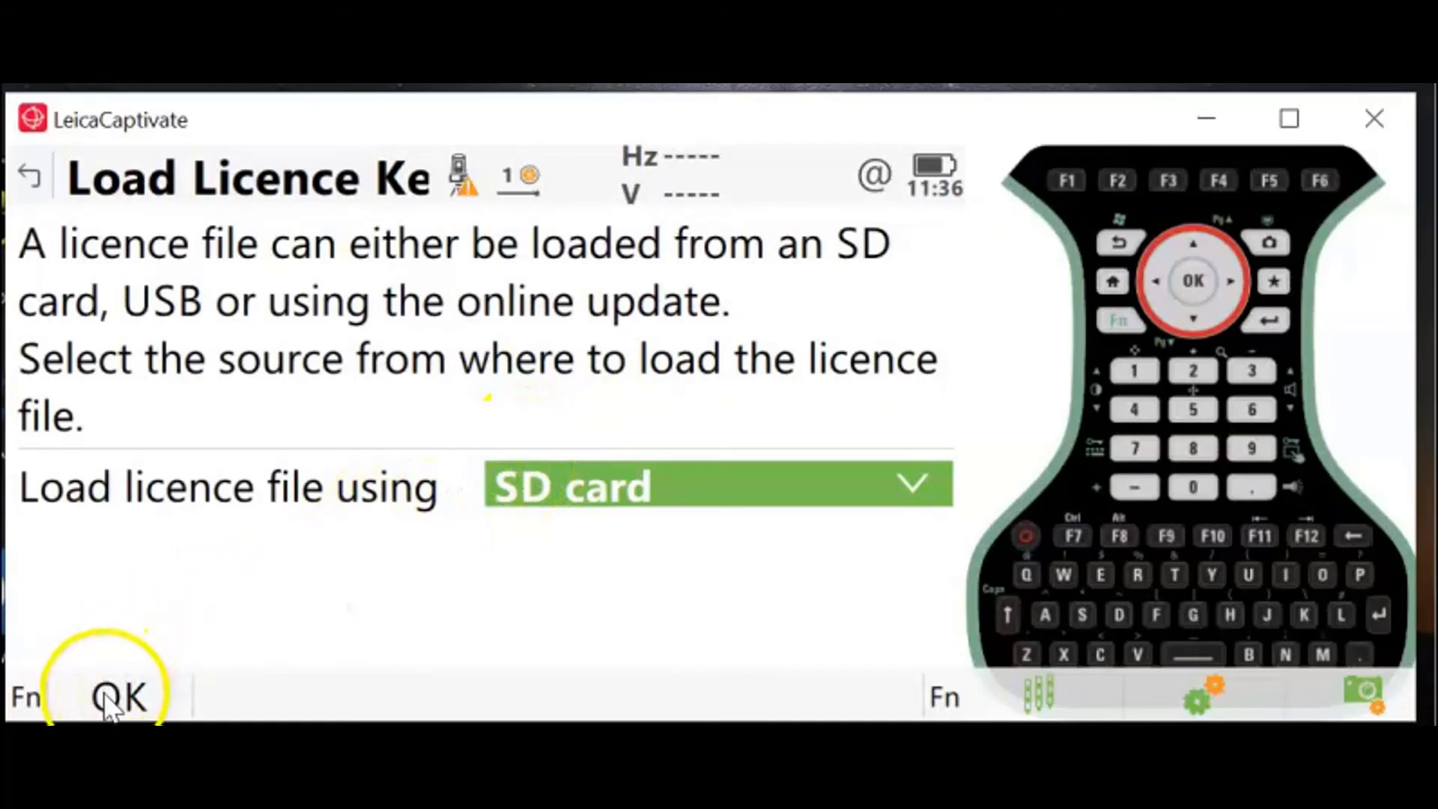
left_click(1112, 281)
Prepare the update from the SD card's CS20LeicaCaptivate file v6.50 (435), accepting the legal agreement.
left_click(173, 587)
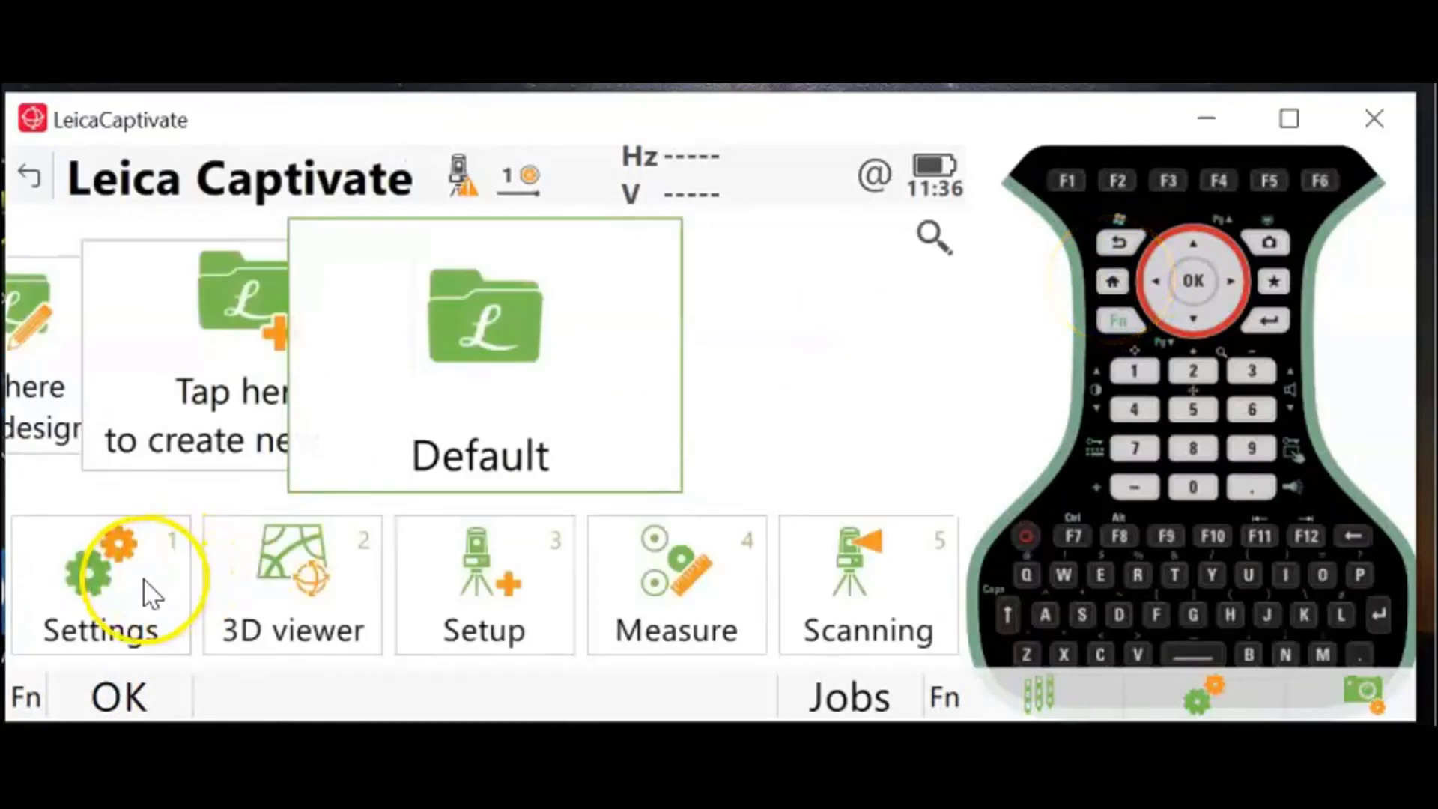
left_click(736, 409)
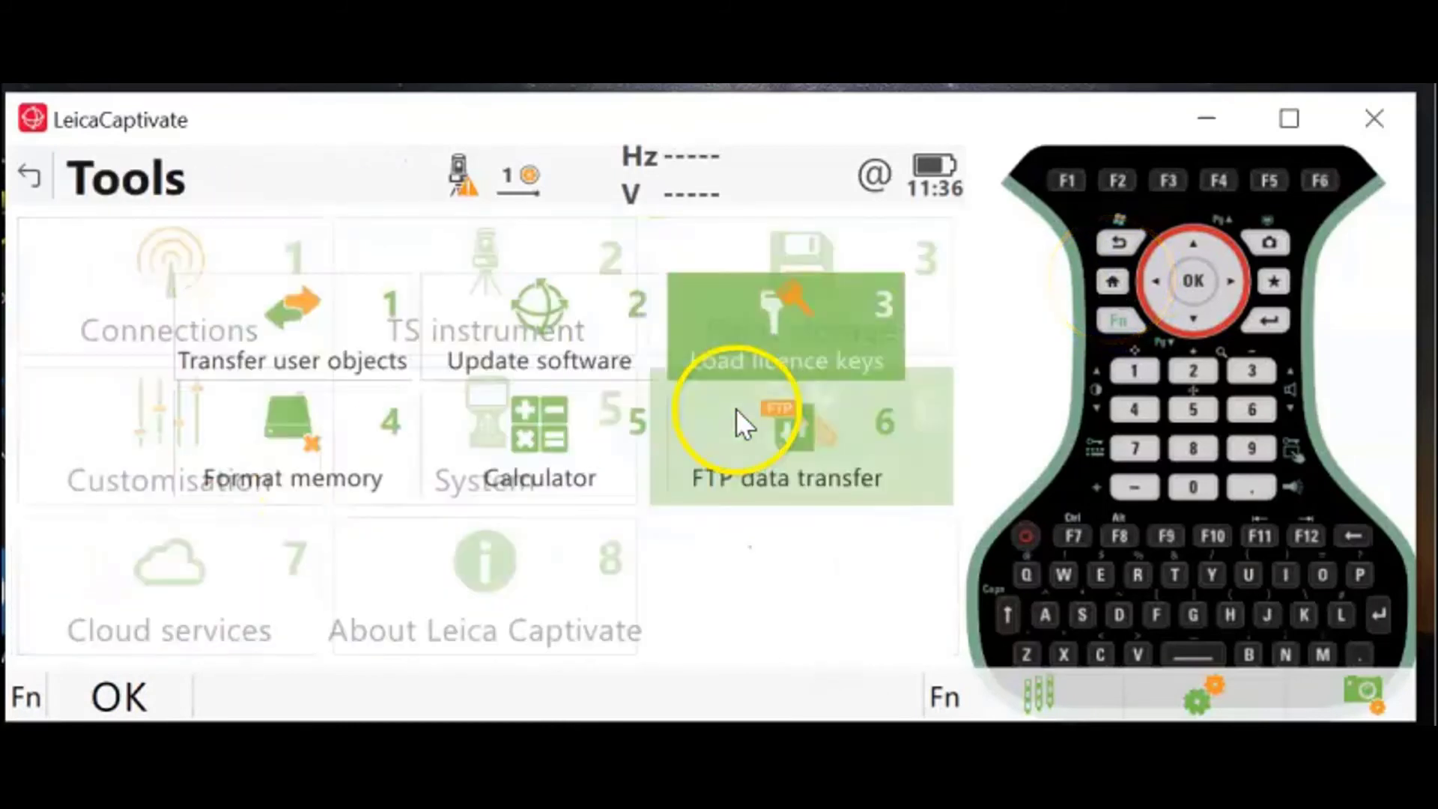
left_click(496, 307)
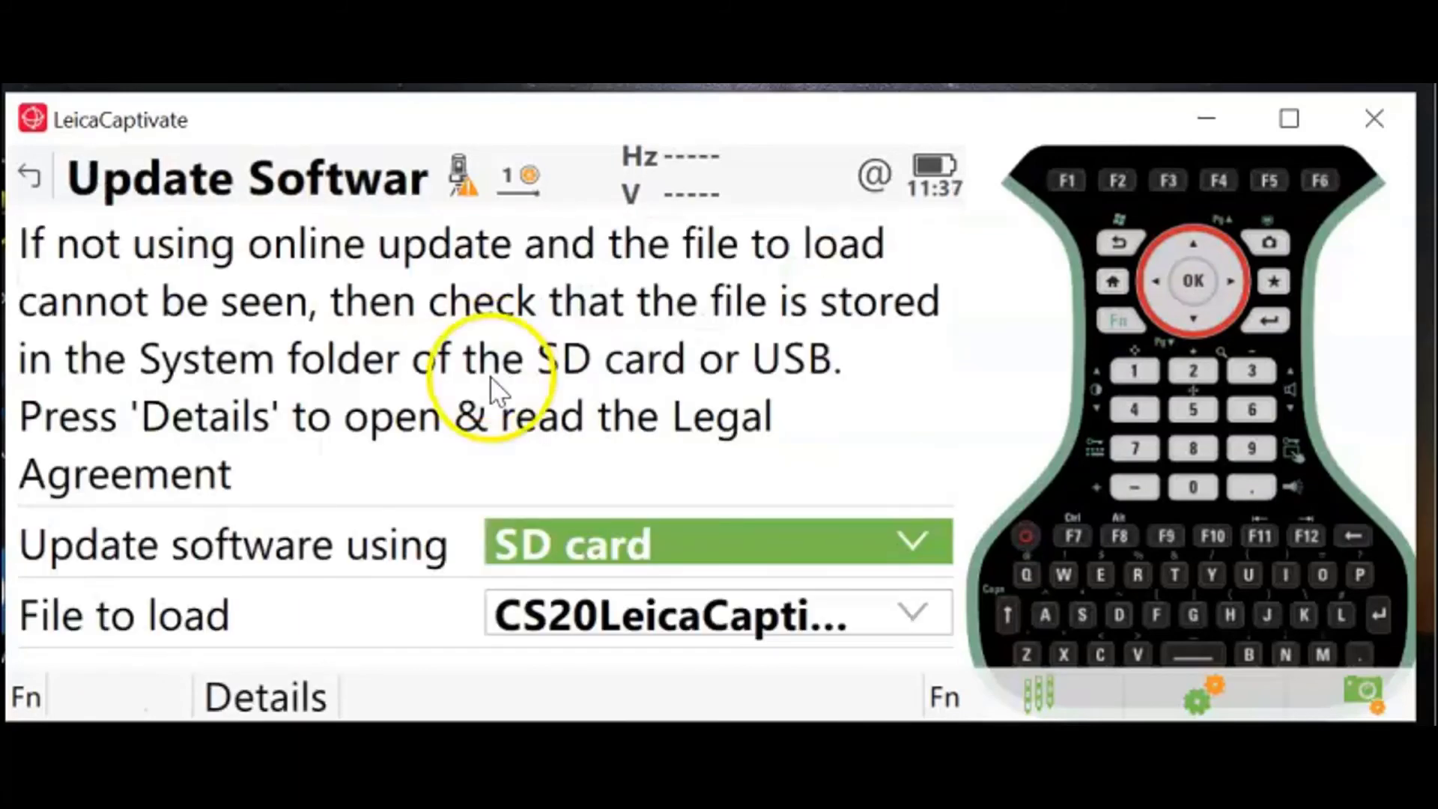
left_click(560, 520)
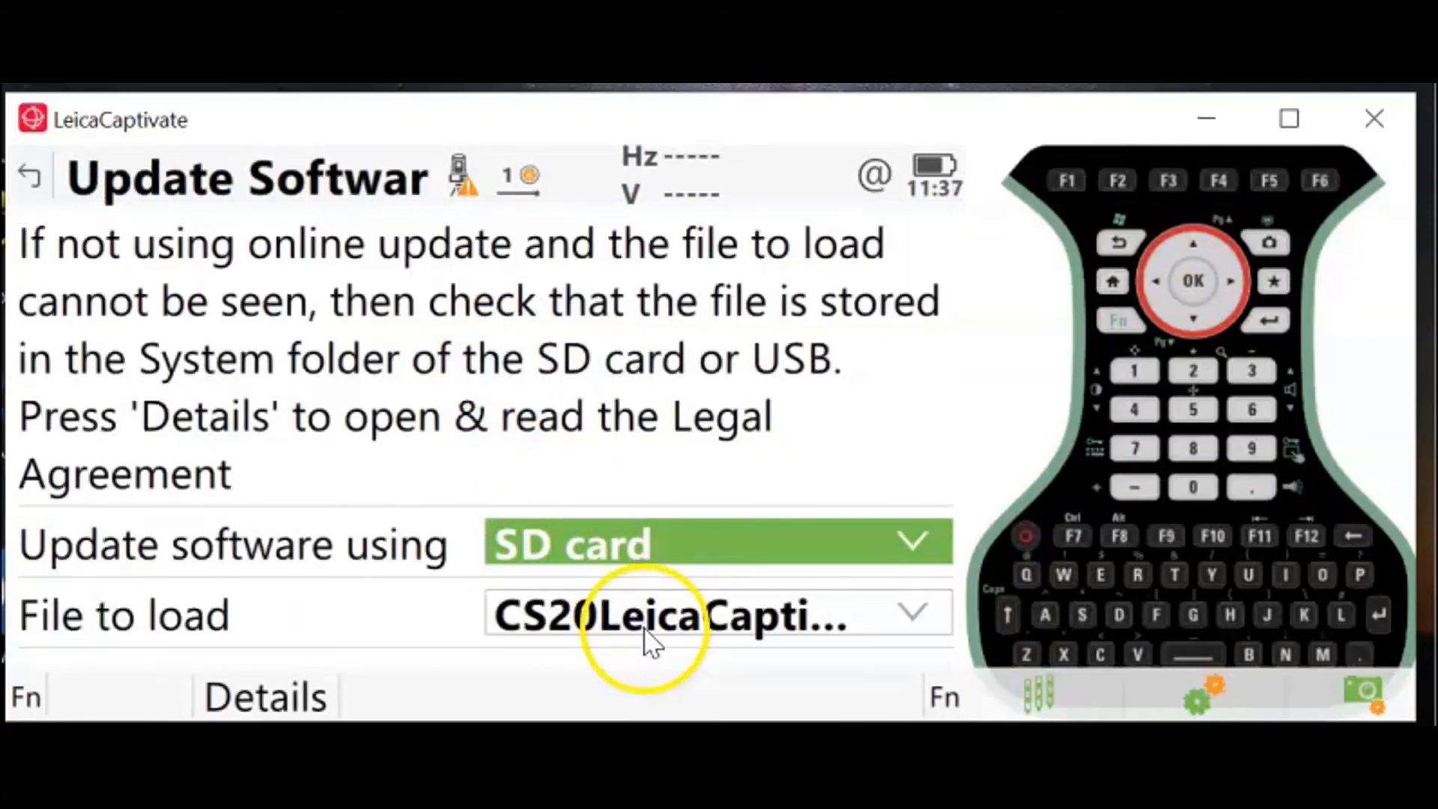
left_click_drag(596, 407, 614, 180)
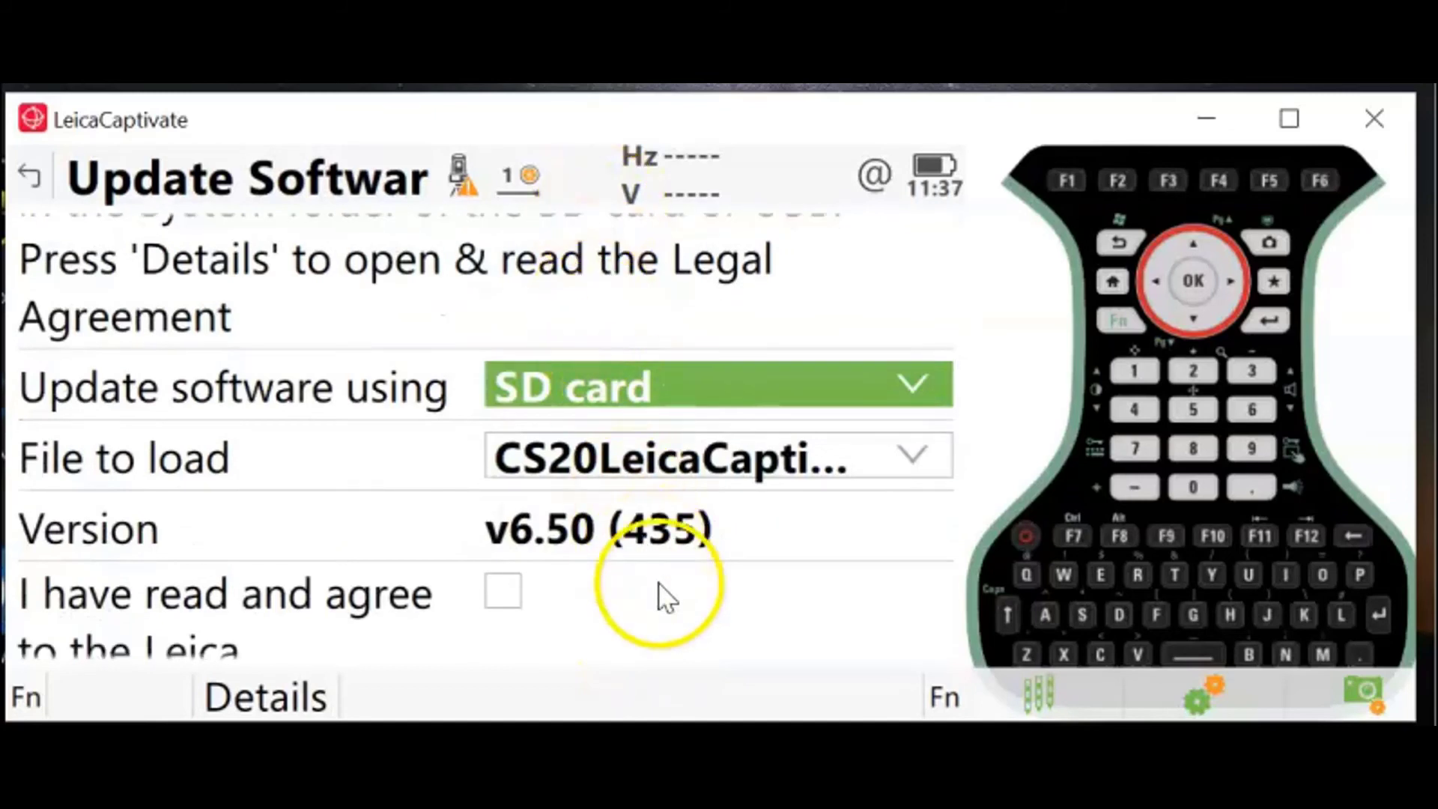
left_click_drag(664, 593, 679, 497)
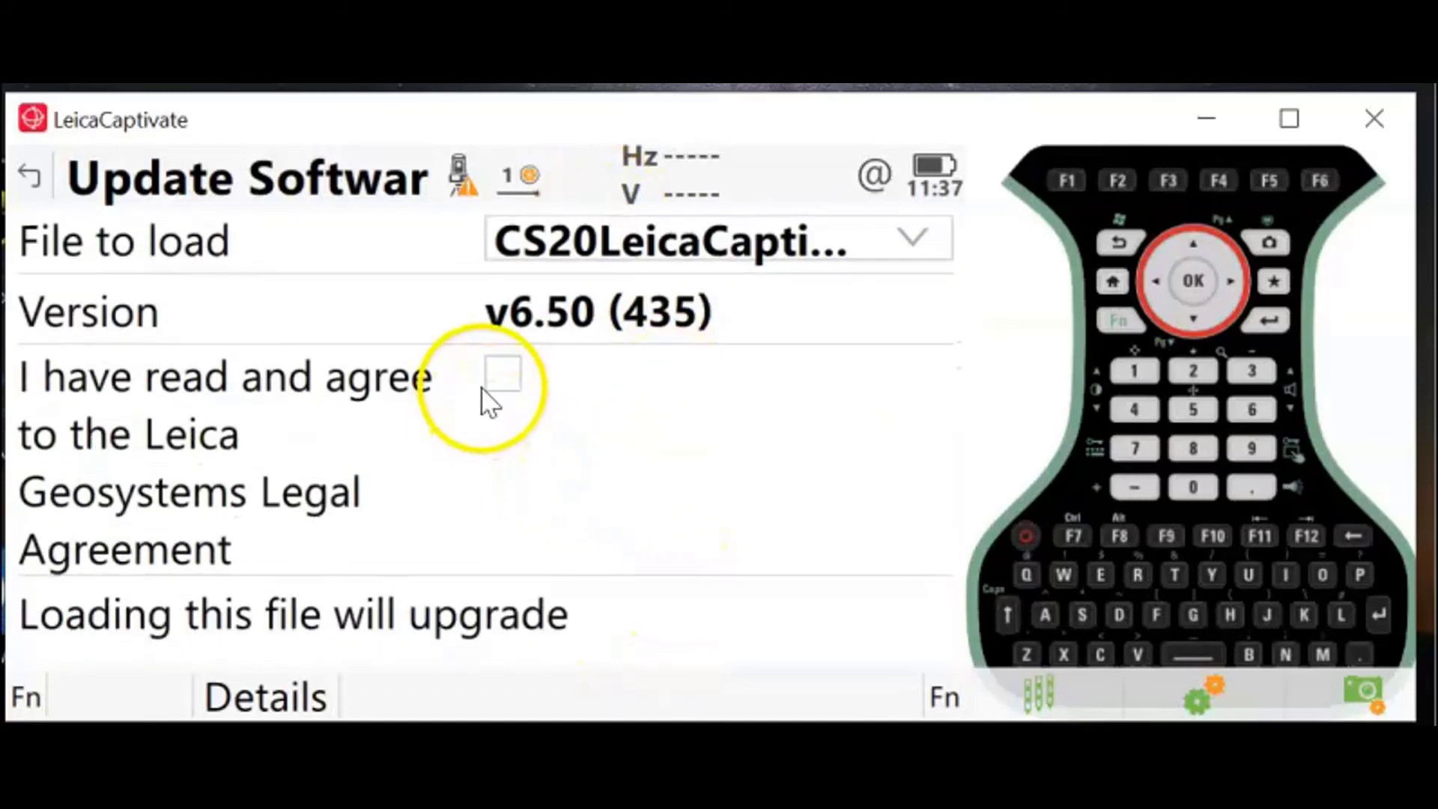
left_click(507, 363)
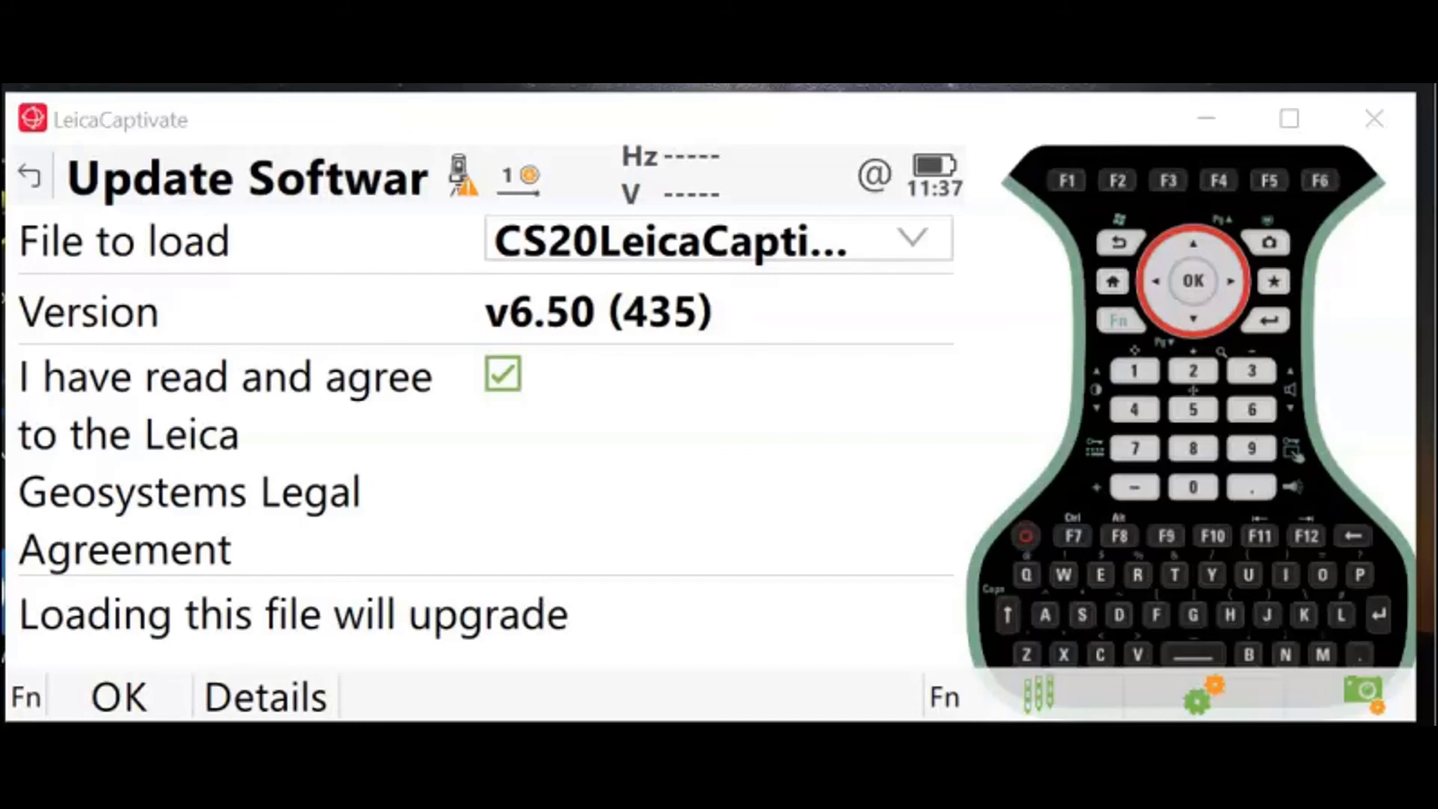
Confirm the About screen's Leica Captivate tab reports version 6.50 (435.995746).
left_click(1112, 282)
left_click(166, 577)
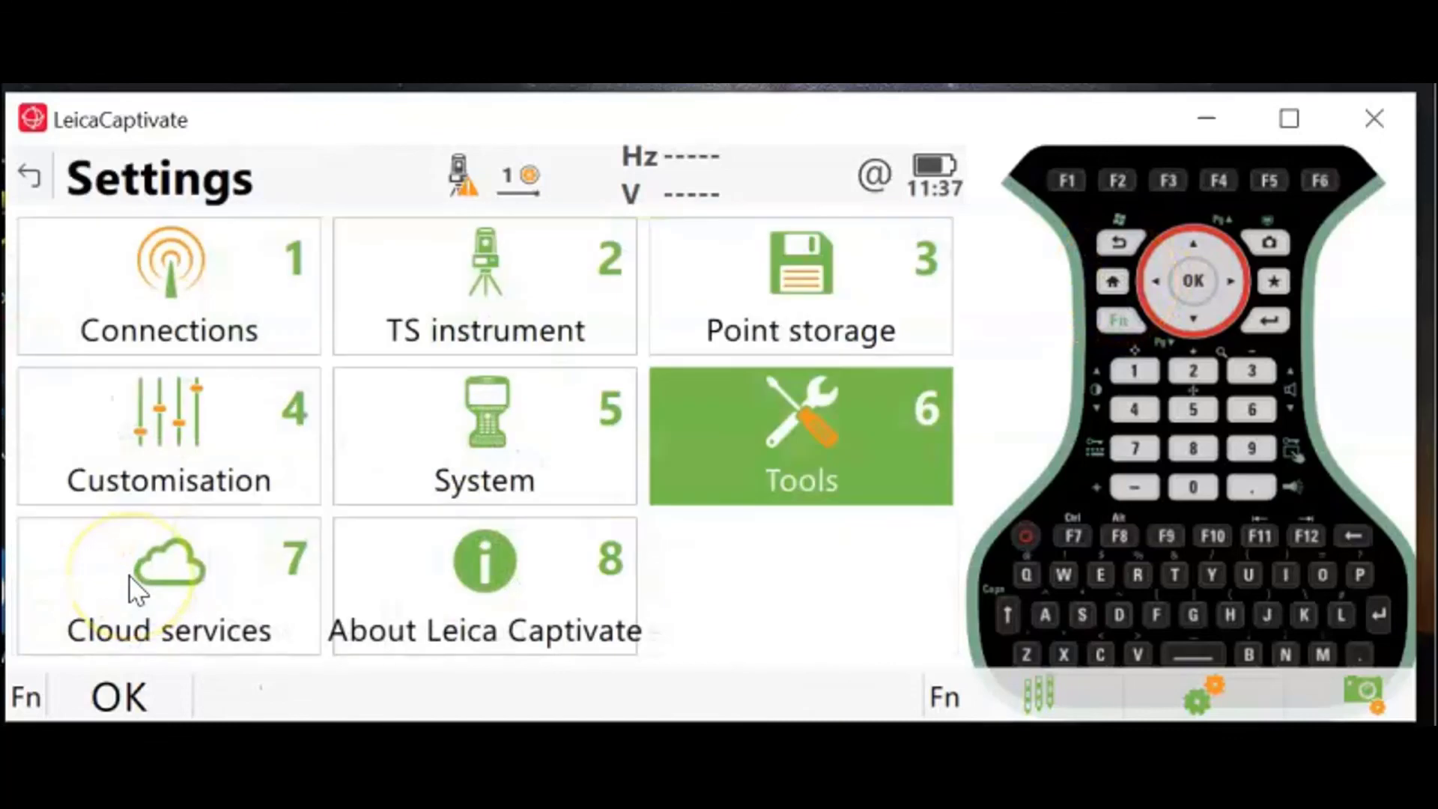
left_click(437, 590)
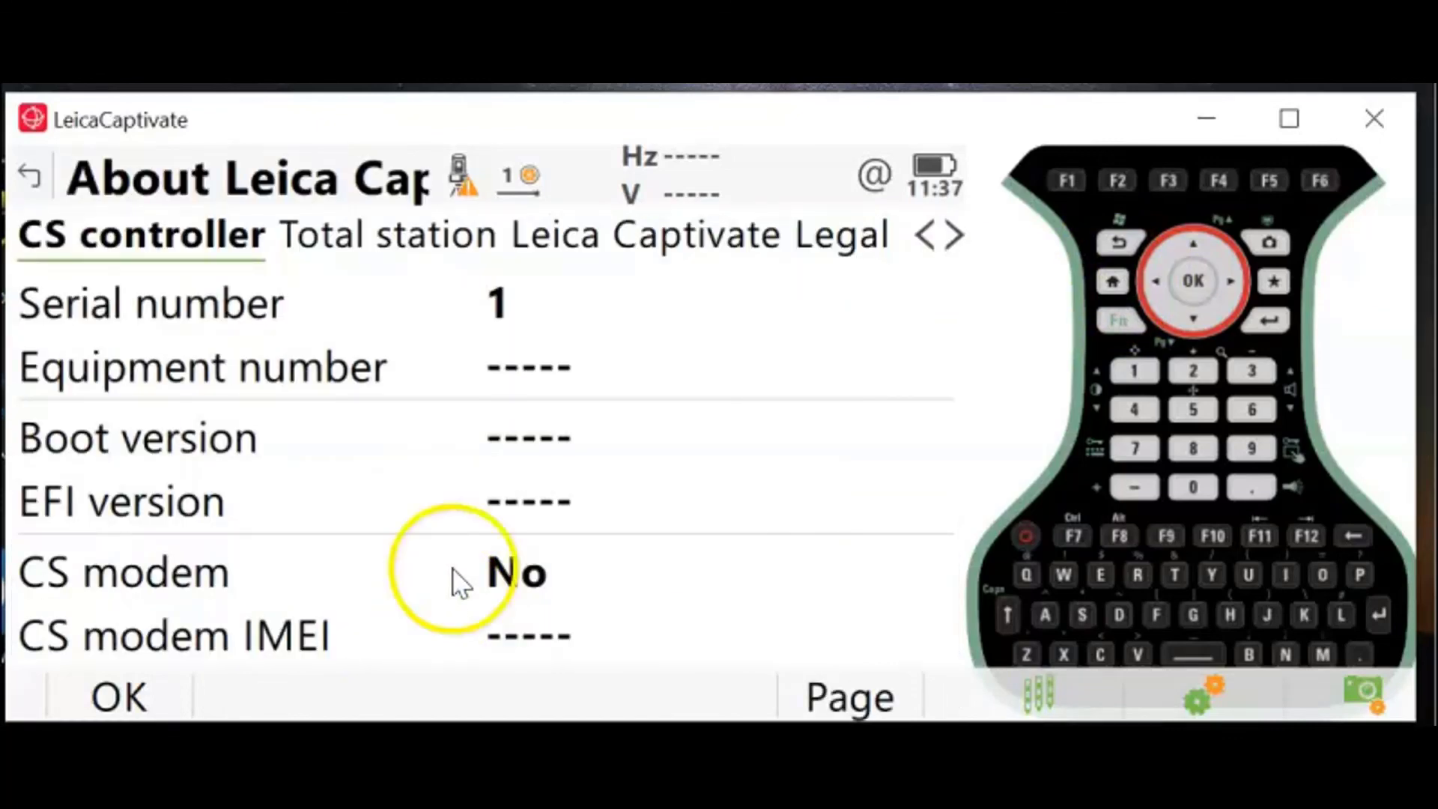
left_click(646, 246)
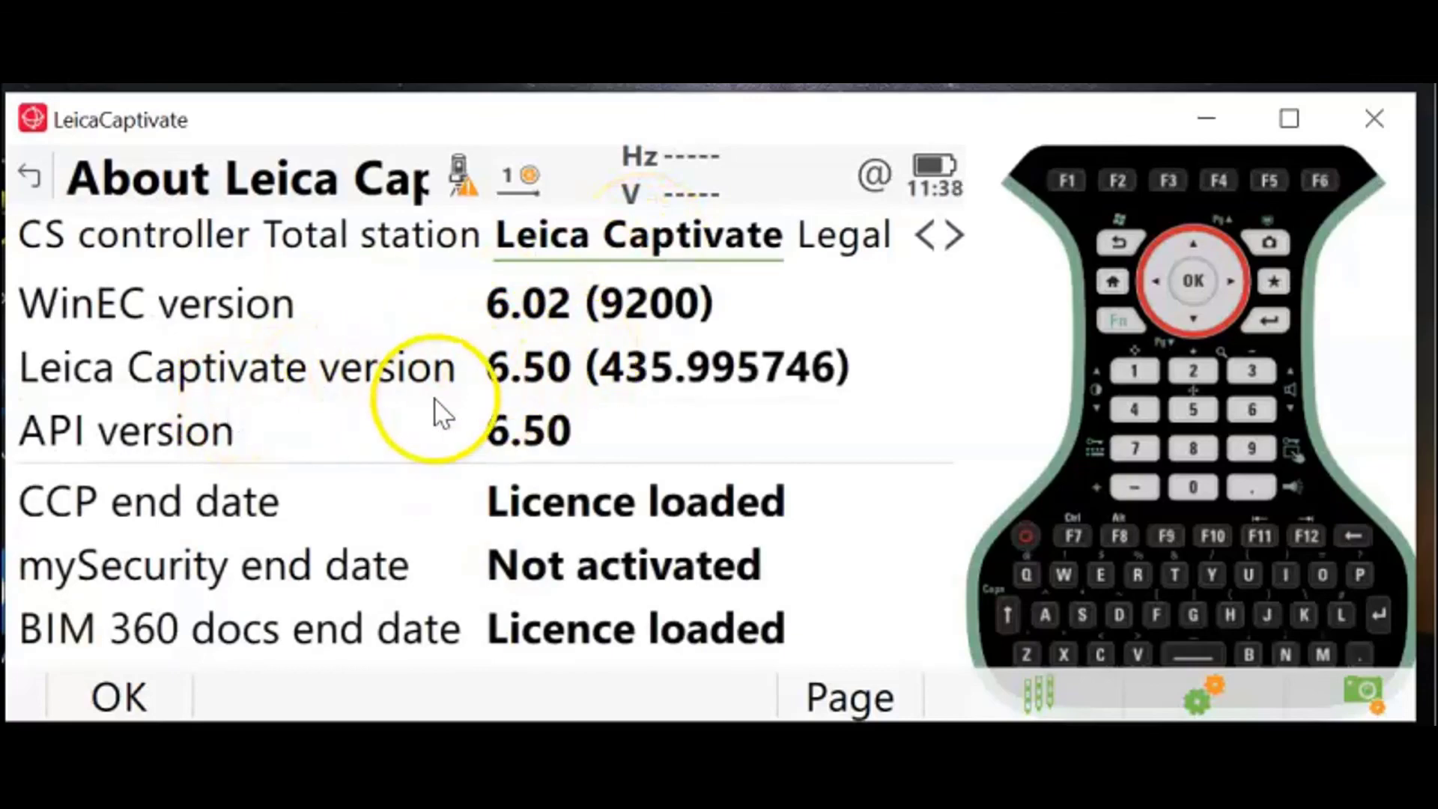